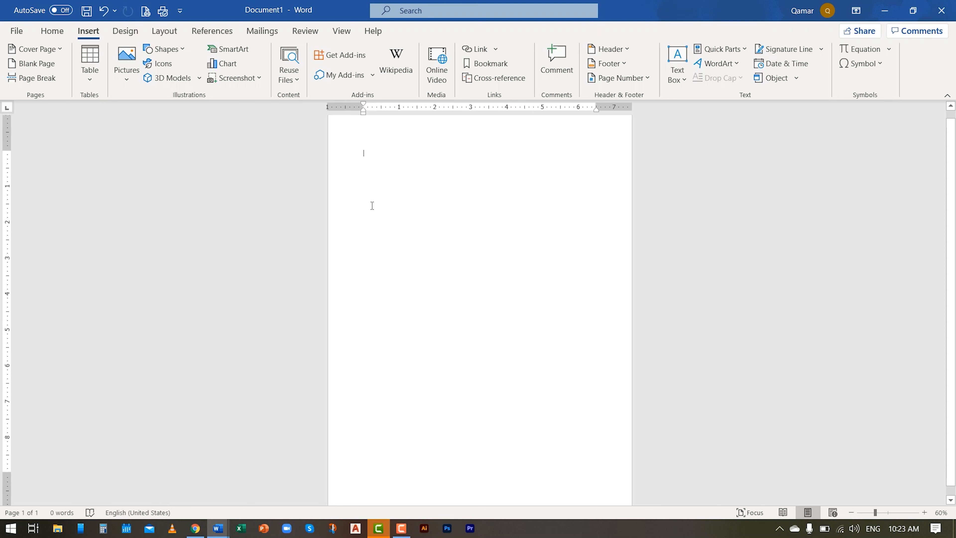
{"action": "left_click", "coordinate": [120, 75]}
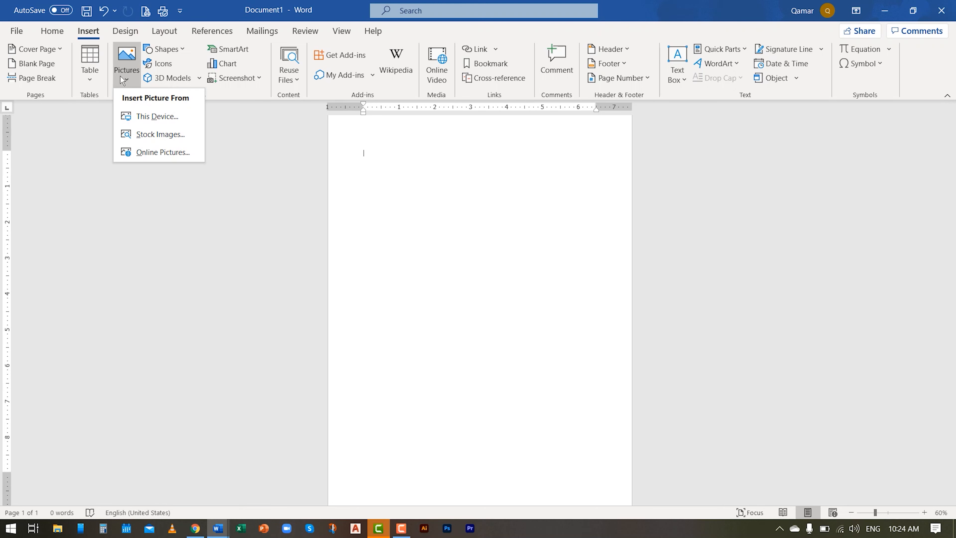
{"action": "left_click", "coordinate": [139, 123]}
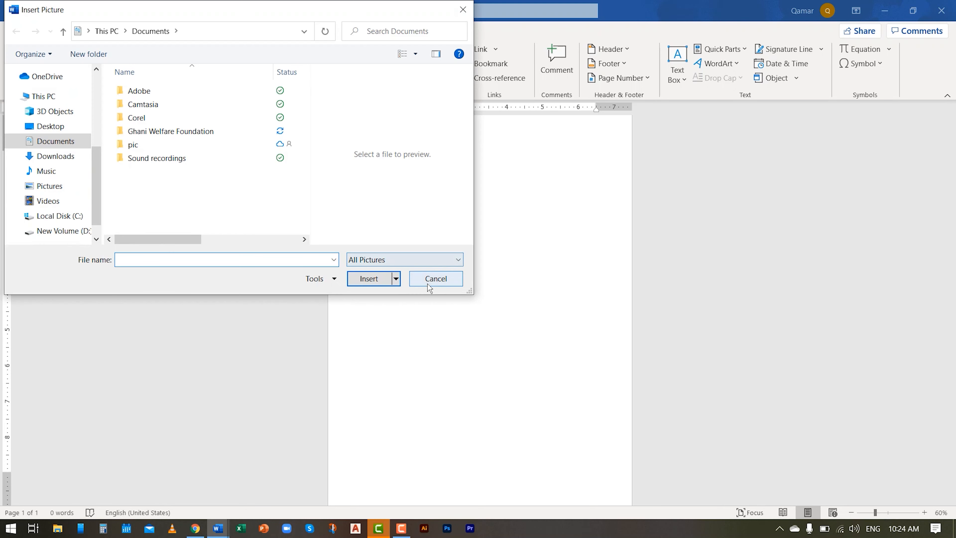
{"action": "left_click", "coordinate": [430, 280]}
- Insert the picture "Corporate Website Facebook Cover" from the New Volume (D:) drive into the document
{"action": "left_click", "coordinate": [126, 64]}
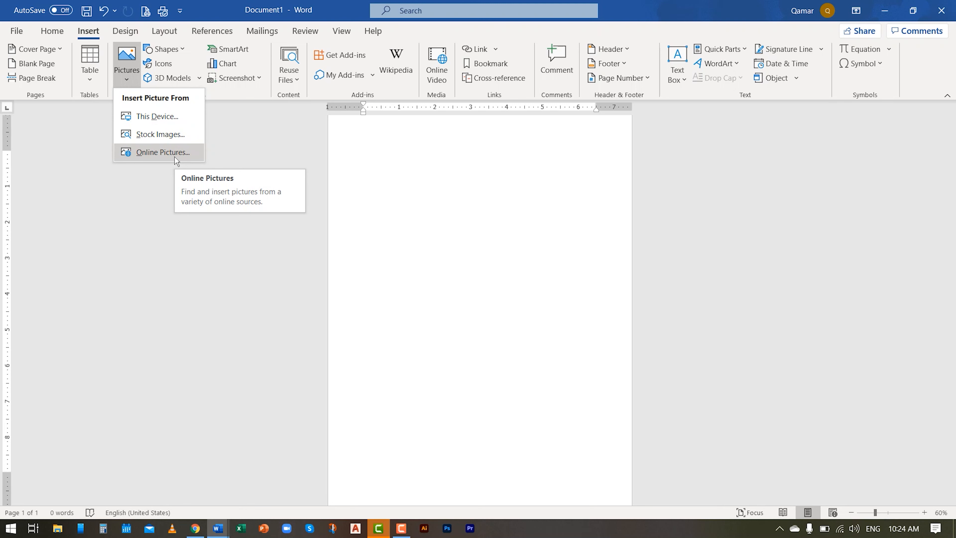
{"action": "left_click", "coordinate": [149, 117]}
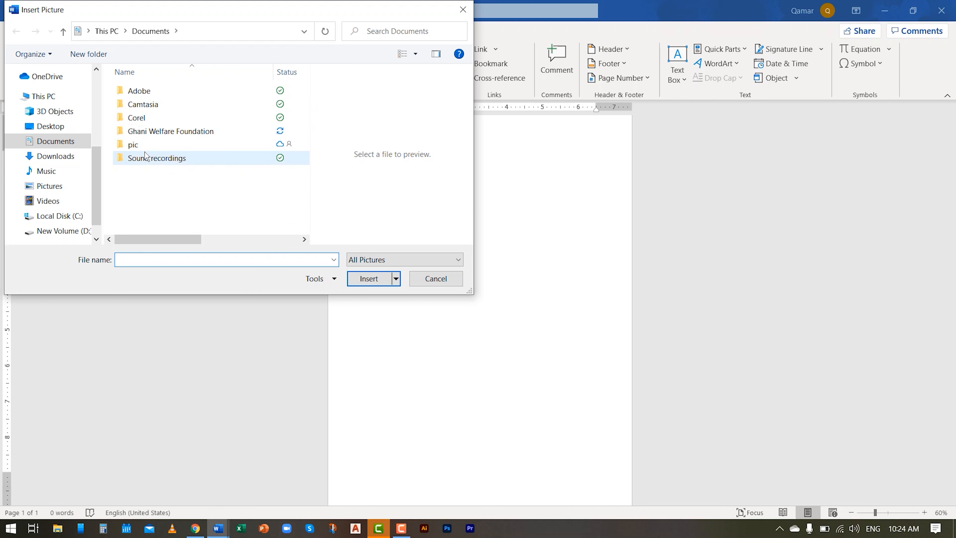
{"action": "left_click", "coordinate": [60, 231]}
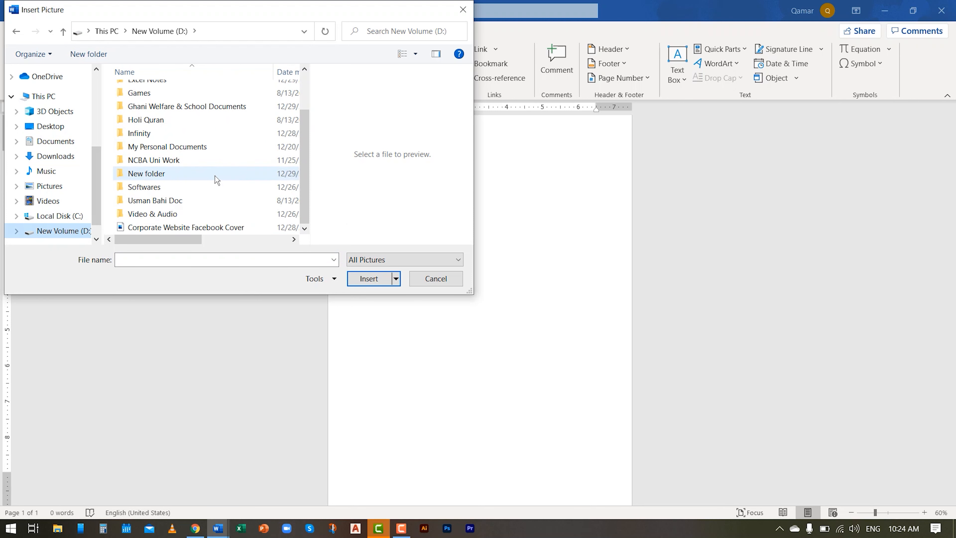
{"action": "left_click", "coordinate": [197, 227]}
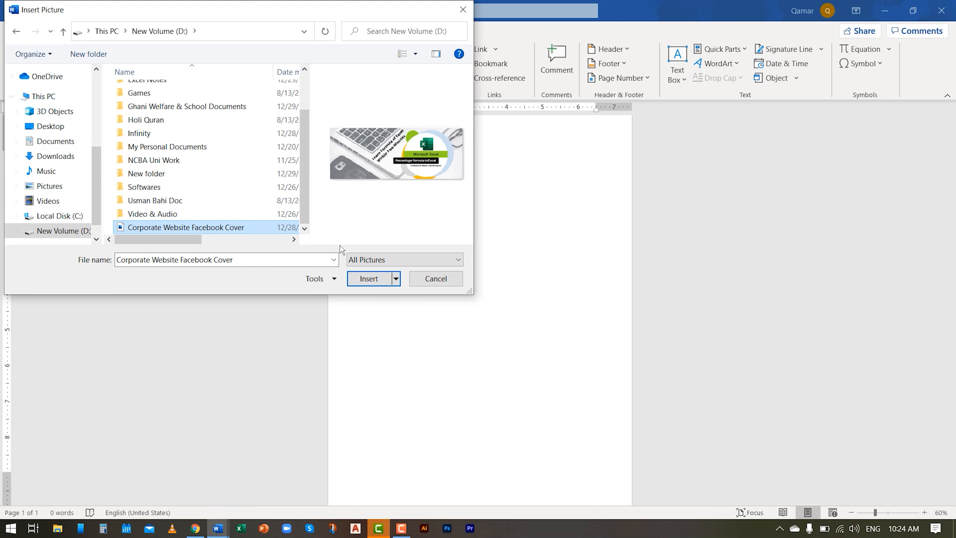
{"action": "left_click", "coordinate": [371, 281]}
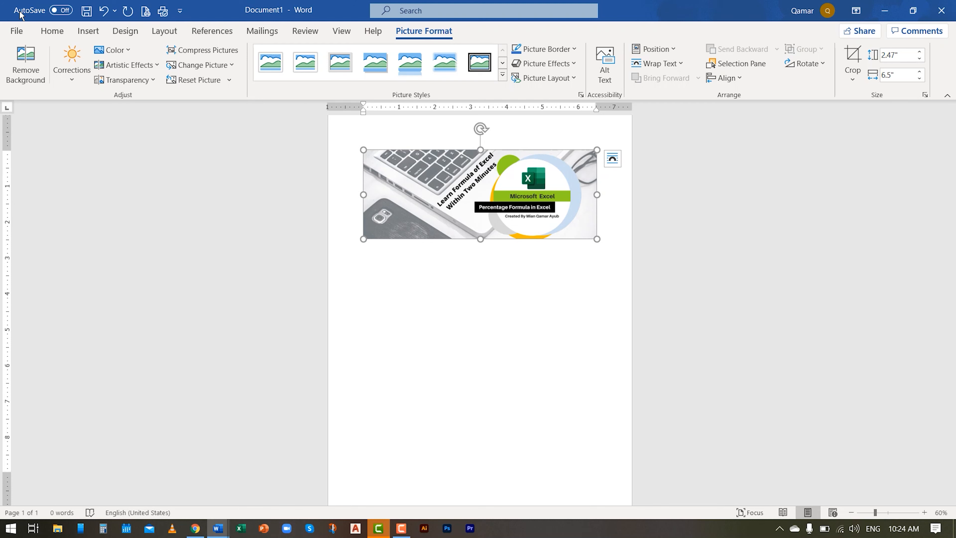
- Try removing the background of the inserted picture, and undo the removal
{"action": "left_click", "coordinate": [88, 31]}
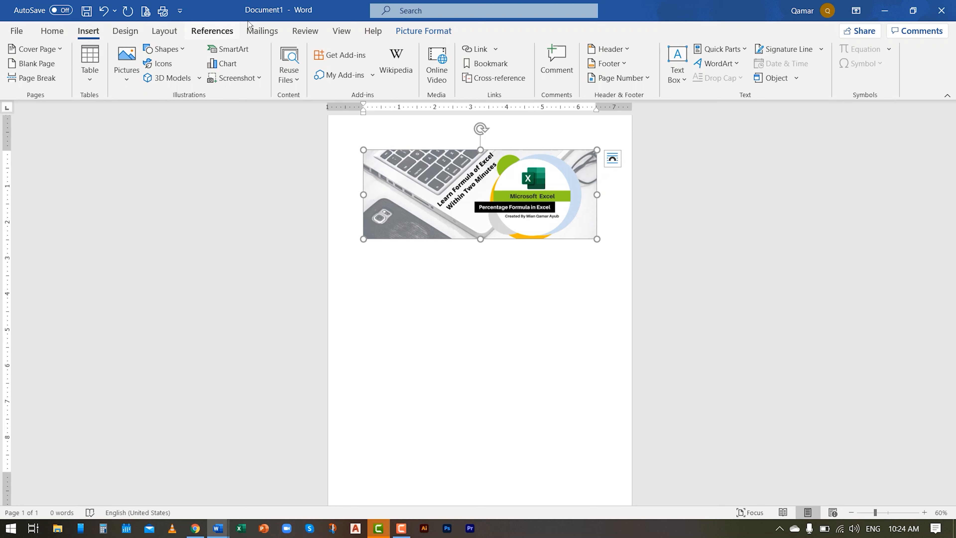
{"action": "left_click", "coordinate": [374, 32]}
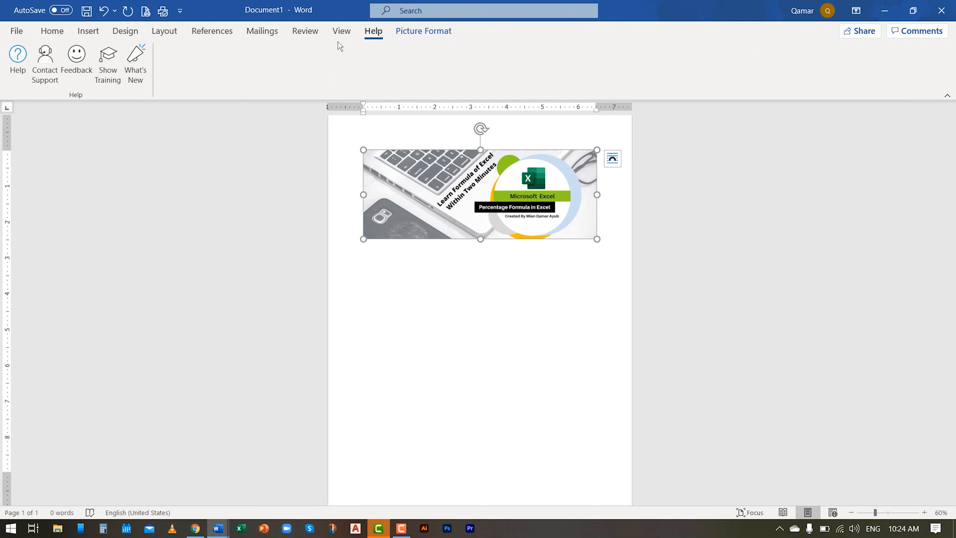
{"action": "left_click", "coordinate": [423, 34]}
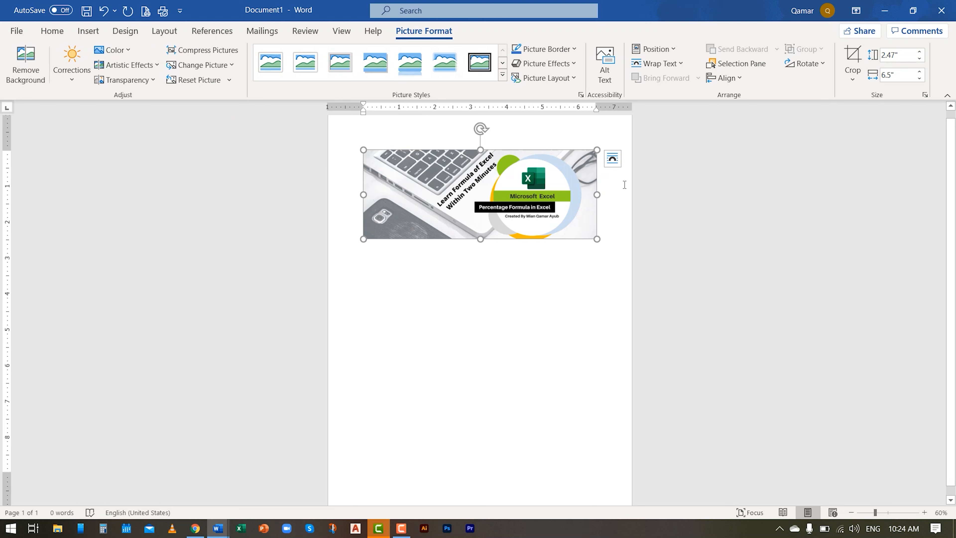
{"action": "left_click", "coordinate": [26, 57]}
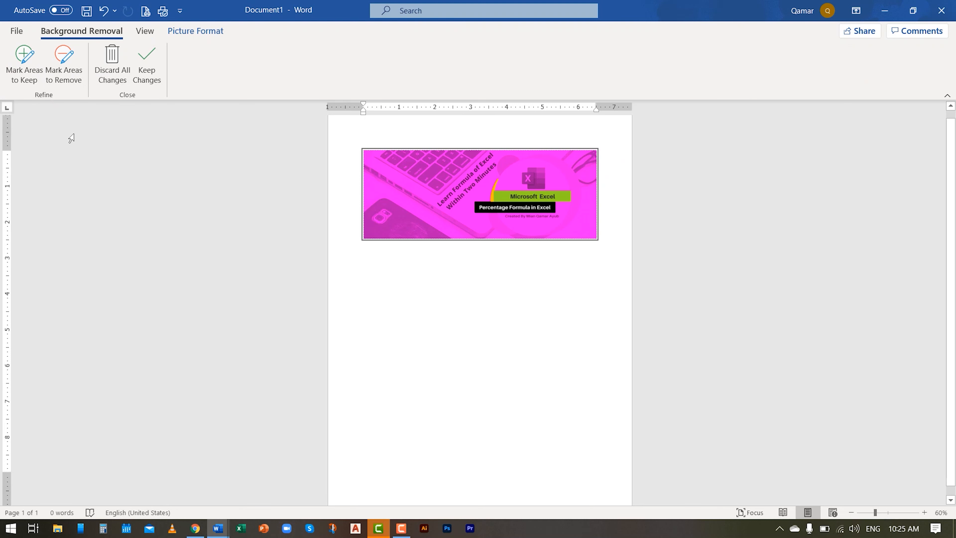
{"action": "key", "text": "ctrl+z"}
- Look through the picture's correction, color, artistic effect, transparency, change-picture and style options without applying any
{"action": "left_click", "coordinate": [61, 83]}
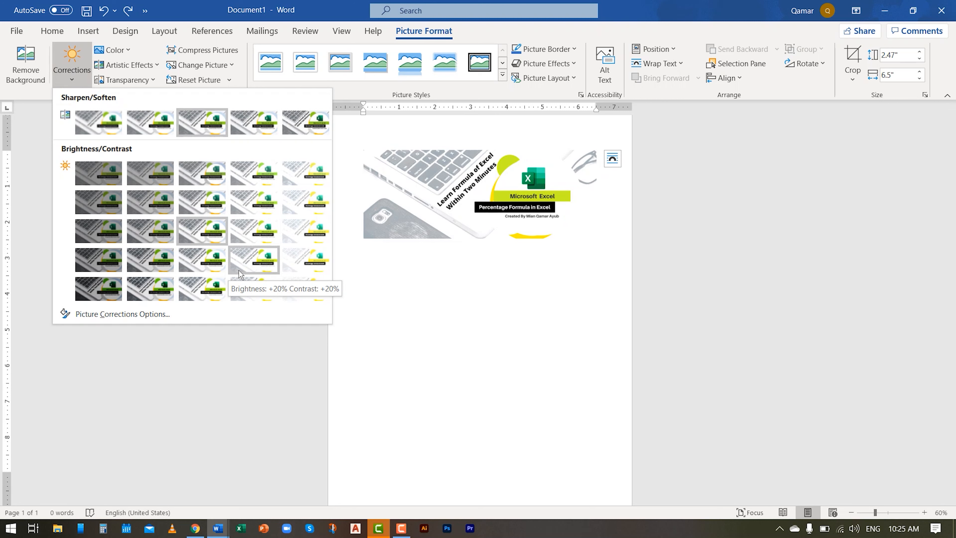
{"action": "left_click", "coordinate": [127, 57]}
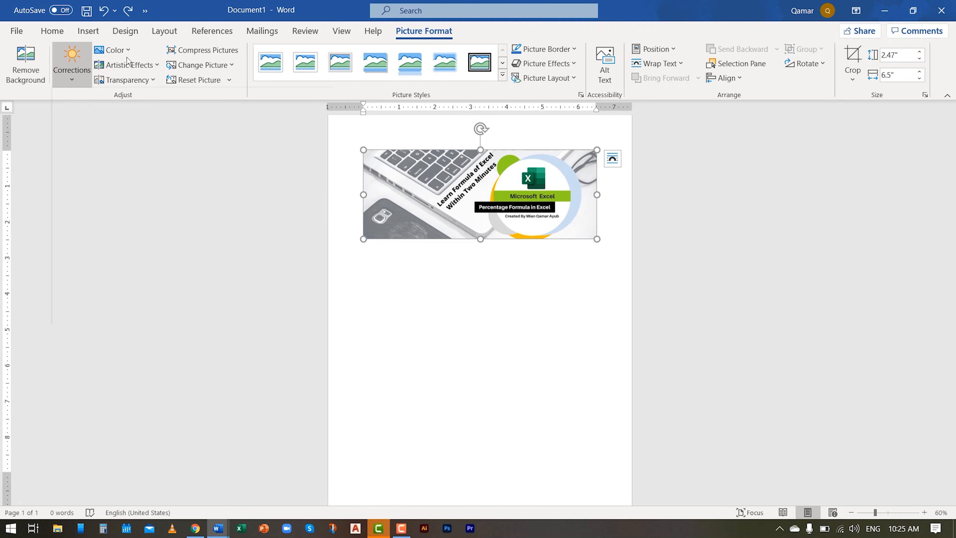
{"action": "left_click", "coordinate": [115, 49]}
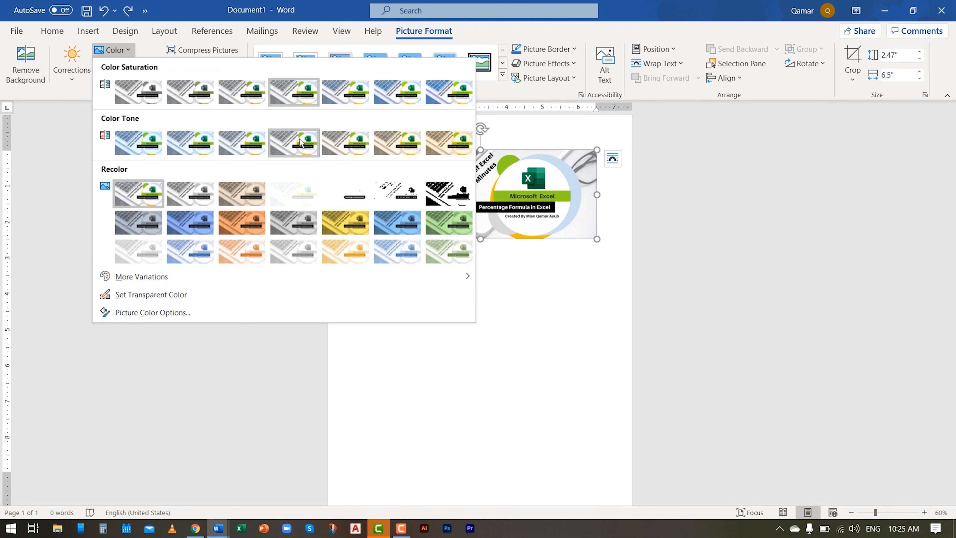
{"action": "left_click", "coordinate": [154, 53]}
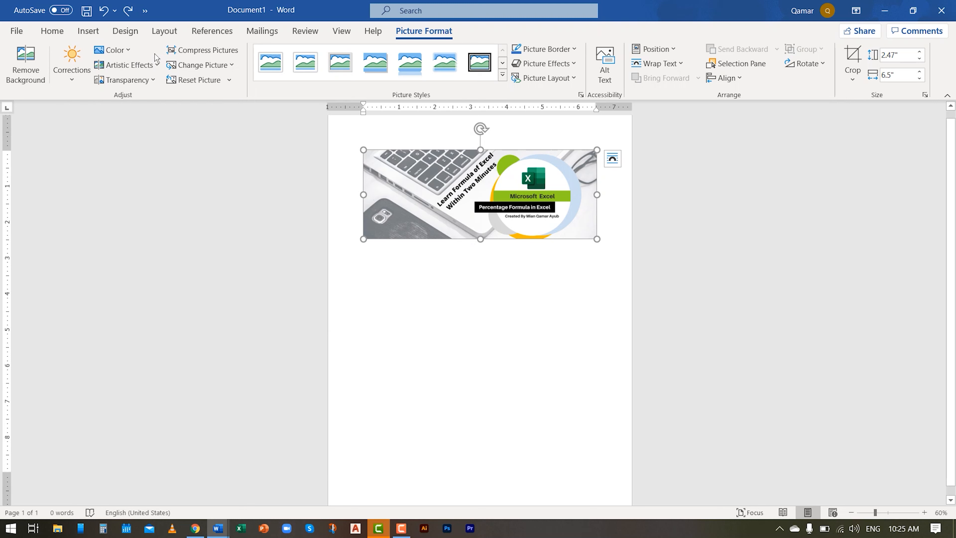
{"action": "left_click", "coordinate": [149, 68]}
{"action": "key", "text": "Escape"}
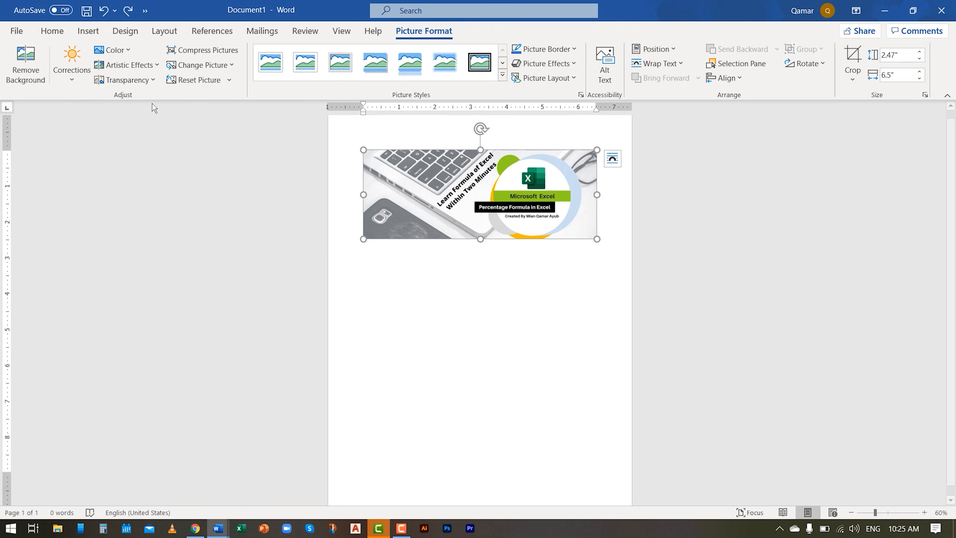
{"action": "left_click", "coordinate": [146, 81]}
{"action": "key", "text": "Escape"}
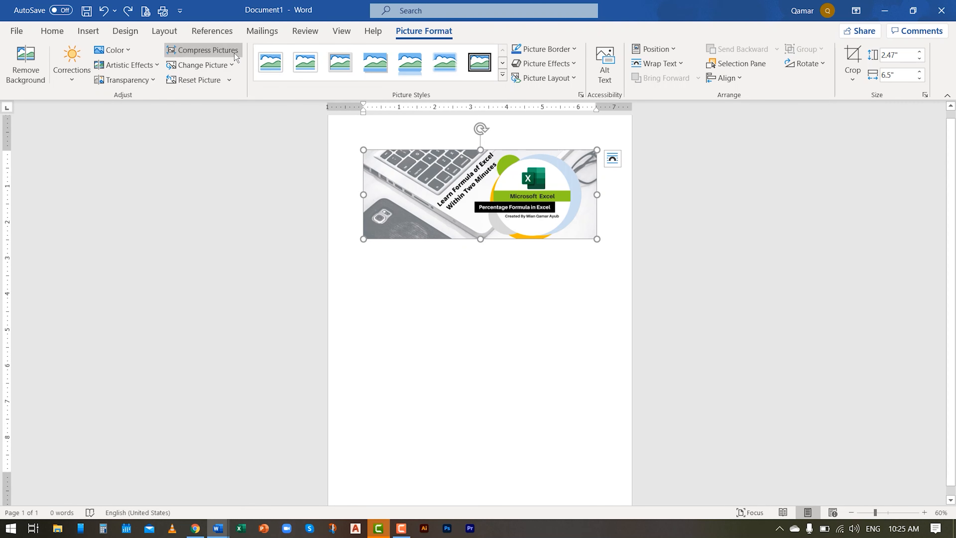
{"action": "left_click", "coordinate": [231, 65]}
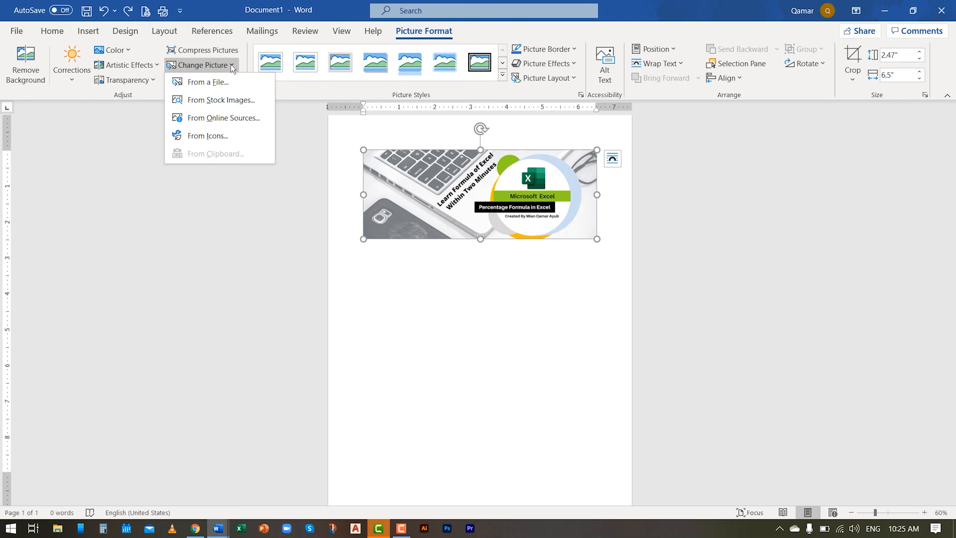
{"action": "key", "text": "Escape"}
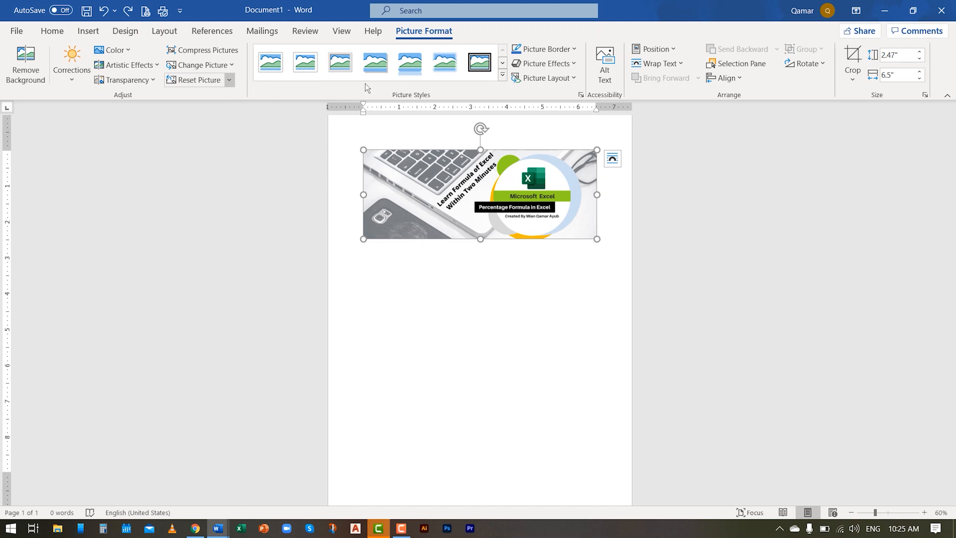
{"action": "left_click", "coordinate": [501, 77]}
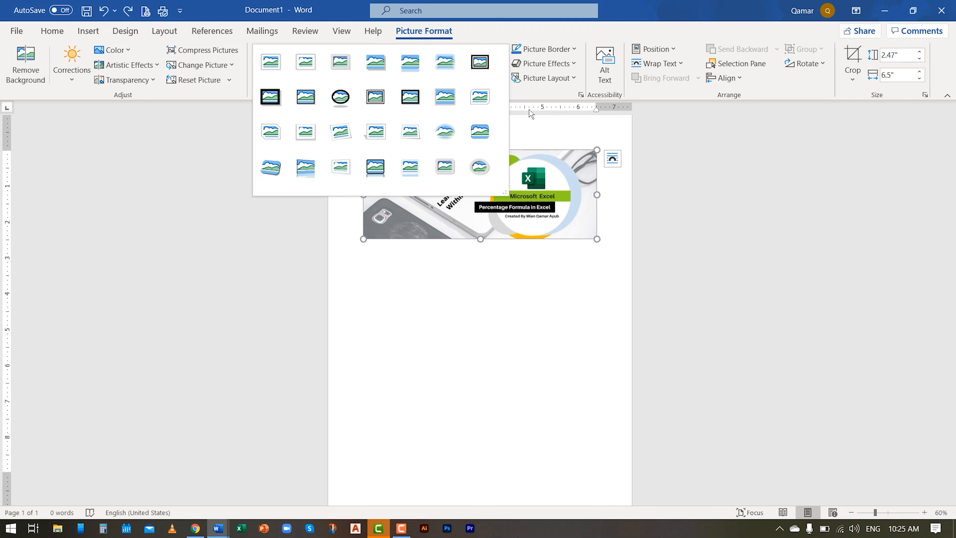
- Give the picture a Red border from the standard colors and apply a preset picture effect
{"action": "left_click", "coordinate": [560, 49]}
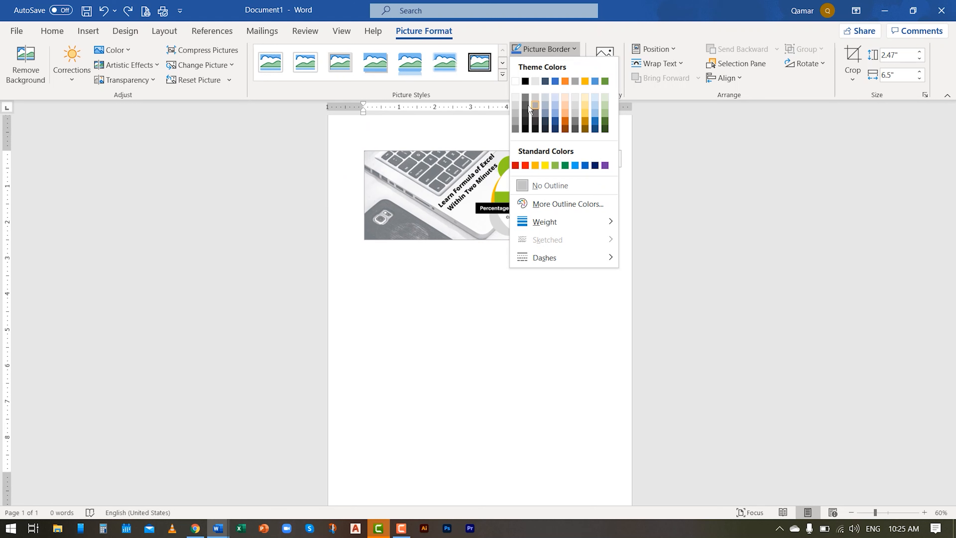
{"action": "left_click", "coordinate": [525, 166]}
{"action": "left_click", "coordinate": [544, 63]}
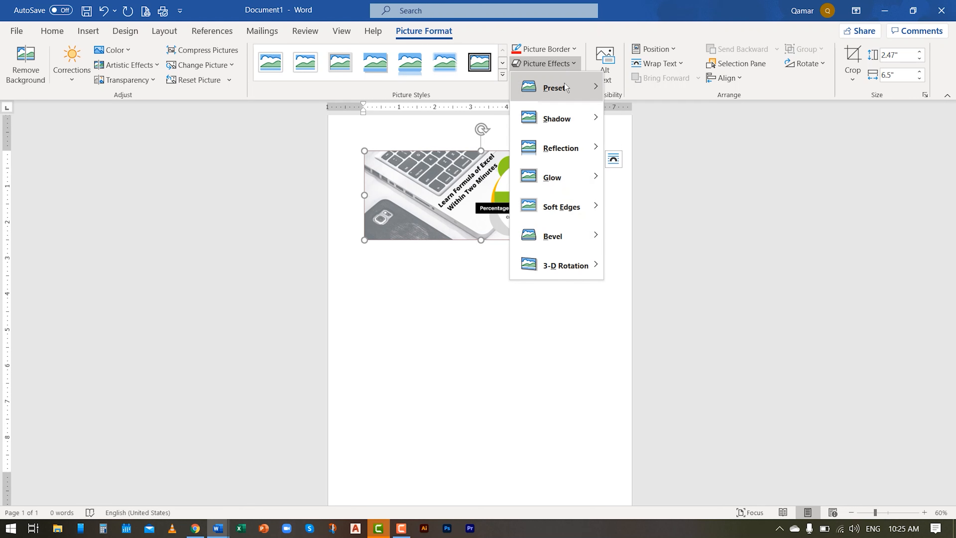
{"action": "mouse_move", "coordinate": [566, 87]}
{"action": "left_click", "coordinate": [656, 172]}
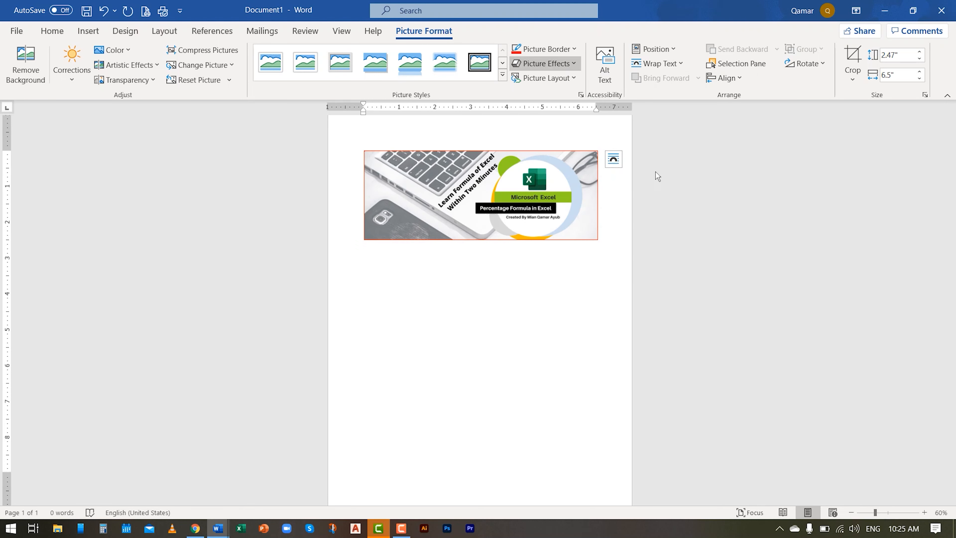
- Review the shadow and glow effects, and apply a bevel effect to the picture
{"action": "left_click", "coordinate": [566, 64]}
{"action": "mouse_move", "coordinate": [565, 118]}
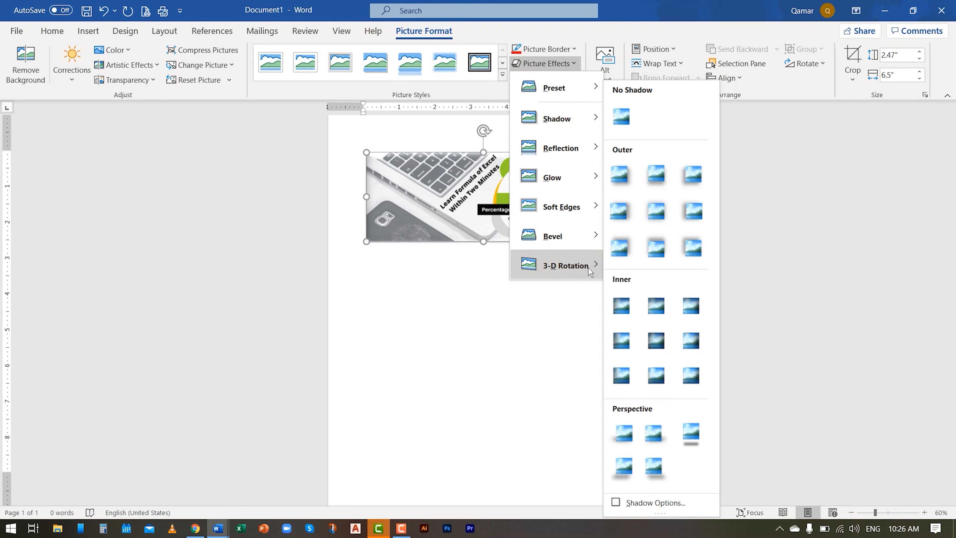
{"action": "mouse_move", "coordinate": [575, 194]}
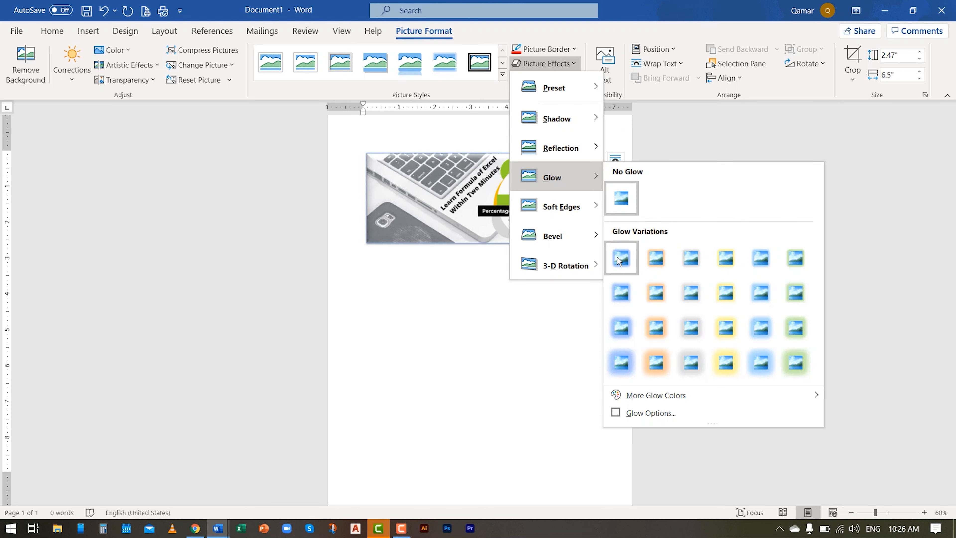
{"action": "mouse_move", "coordinate": [571, 226]}
{"action": "left_click", "coordinate": [655, 321]}
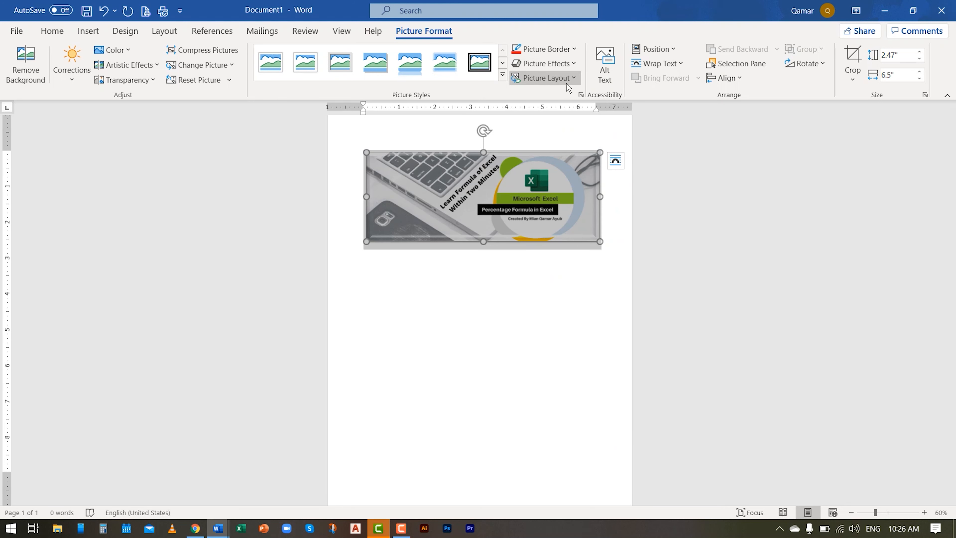
- Position the picture in the middle center of the page with square text wrapping
{"action": "left_click", "coordinate": [653, 49]}
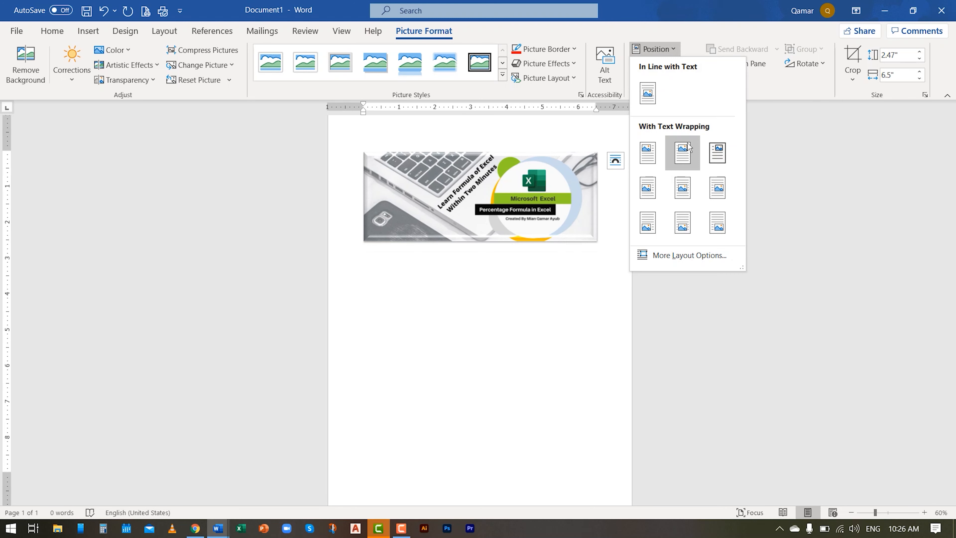
{"action": "left_click", "coordinate": [686, 191]}
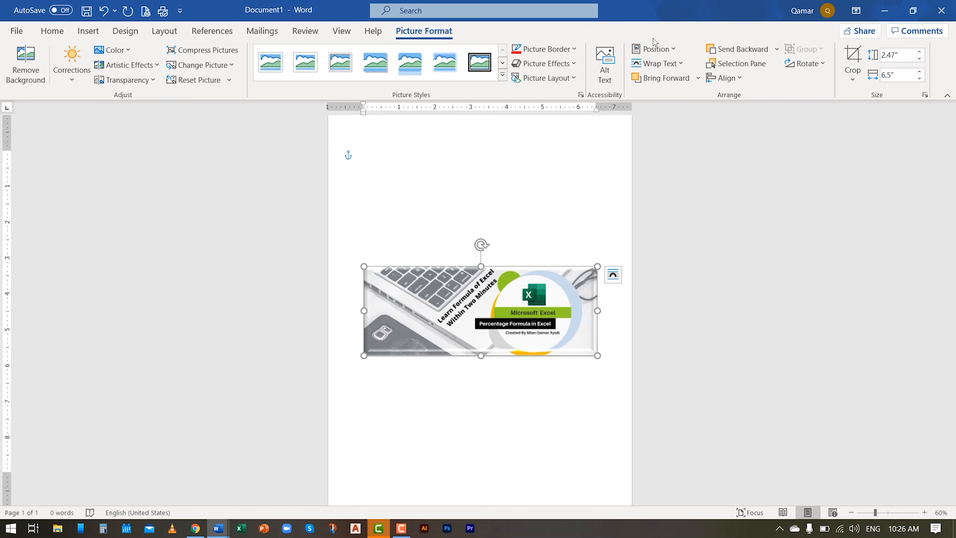
{"action": "double_click", "coordinate": [653, 39]}
{"action": "double_click", "coordinate": [735, 19]}
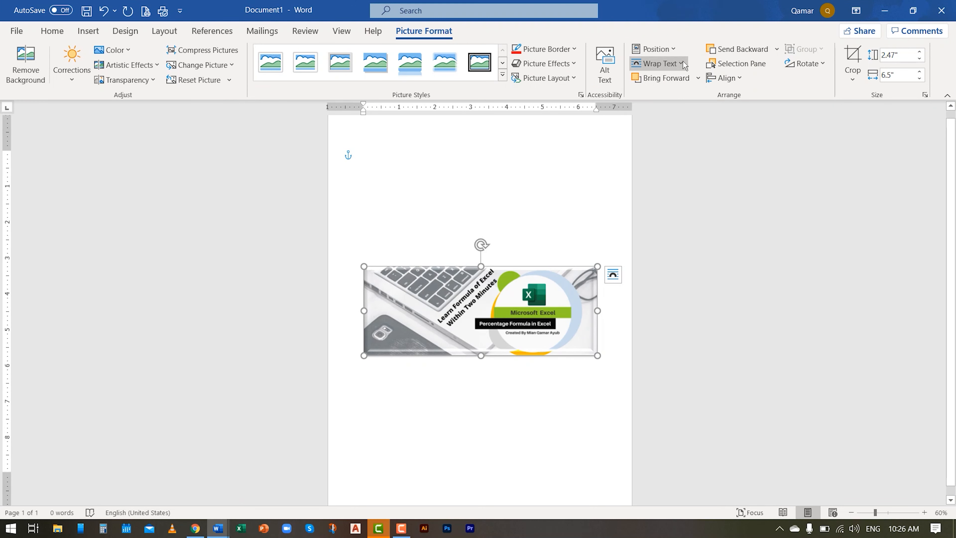
- Set the text wrapping of the picture to Behind Text
{"action": "left_click", "coordinate": [681, 63]}
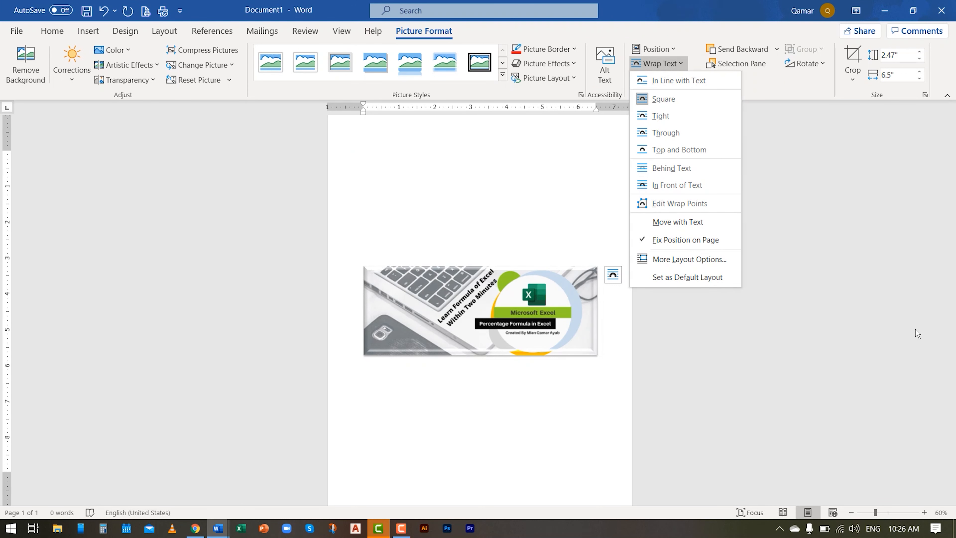
{"action": "left_click", "coordinate": [562, 252]}
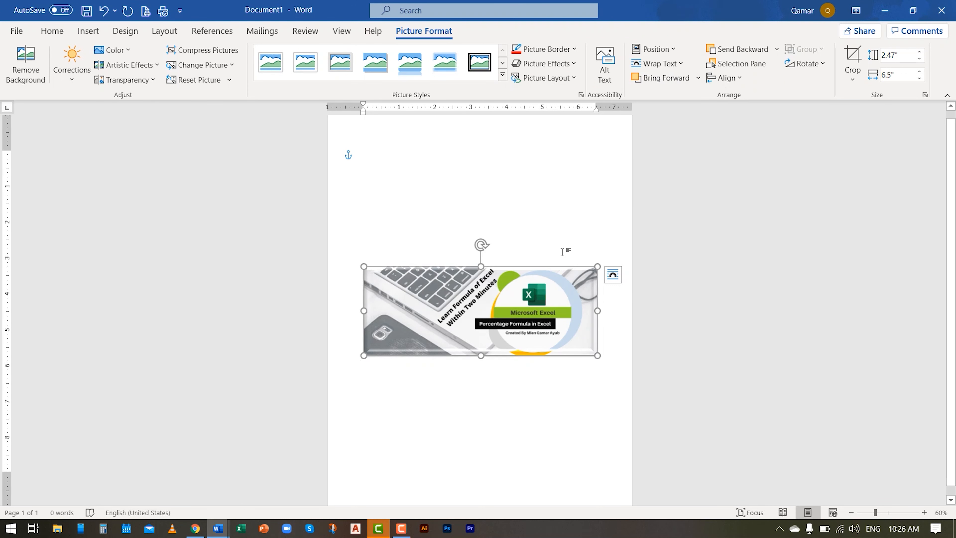
{"action": "left_click", "coordinate": [587, 236]}
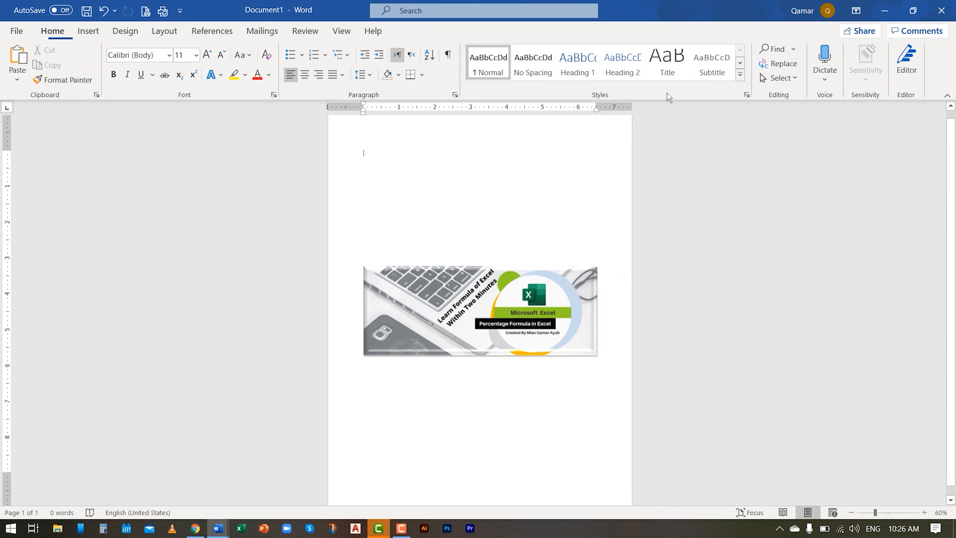
{"action": "double_click", "coordinate": [417, 315]}
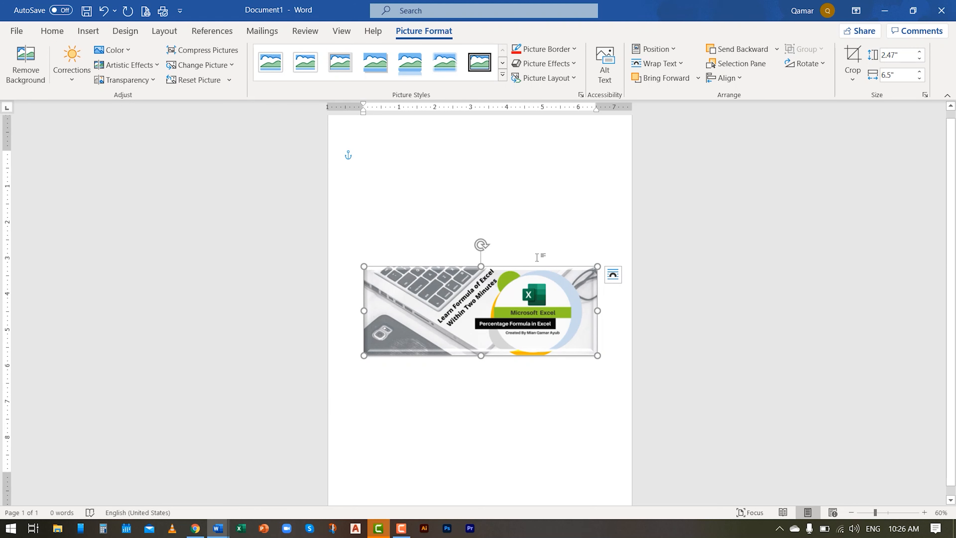
{"action": "left_click", "coordinate": [666, 64]}
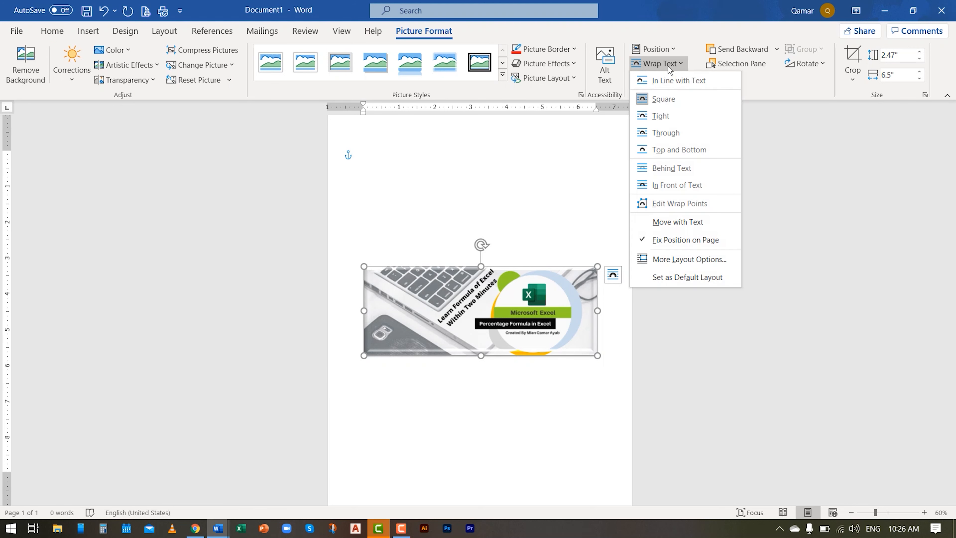
{"action": "left_click", "coordinate": [677, 166]}
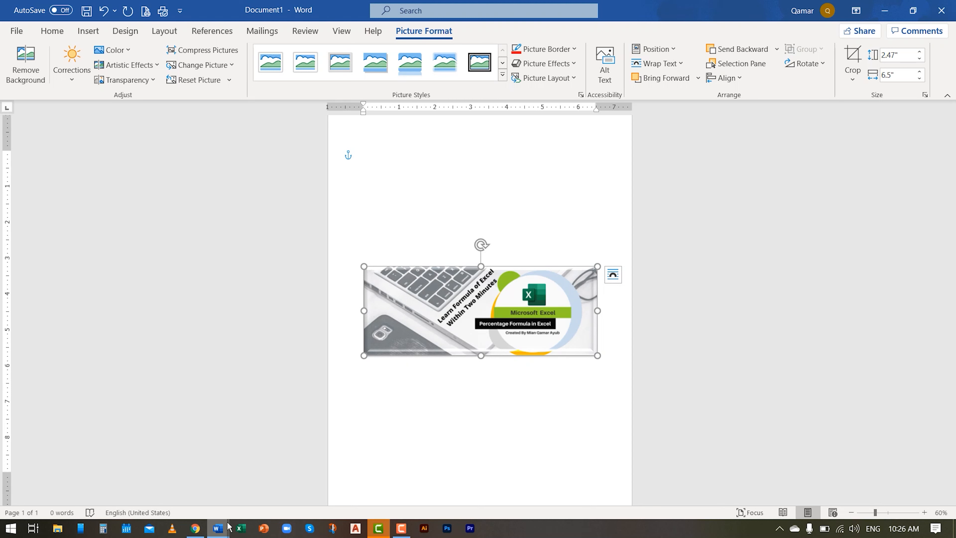
- Switch to the class 7 science document and insert the Corporate Website Facebook Cover picture on a new line above question 2
{"action": "left_click", "coordinate": [659, 63]}
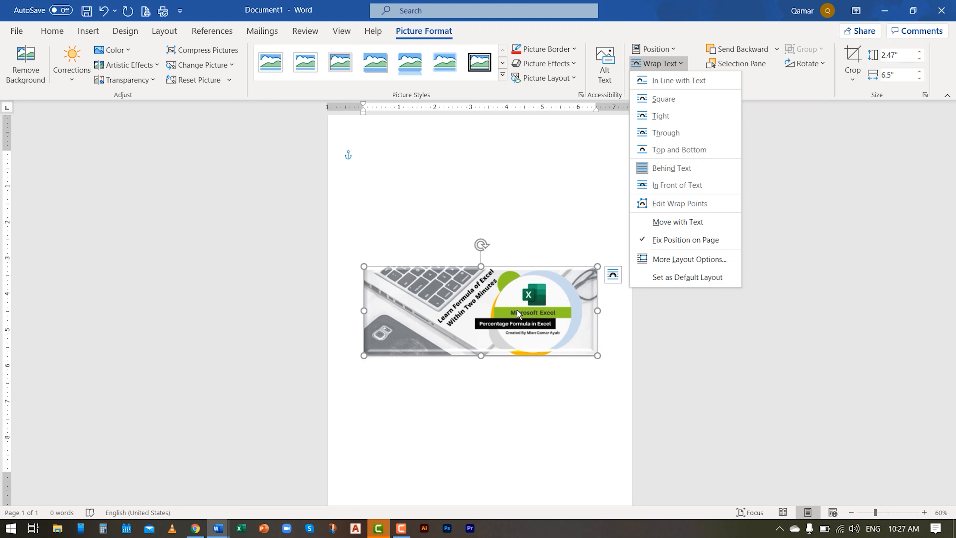
{"action": "left_click", "coordinate": [217, 528]}
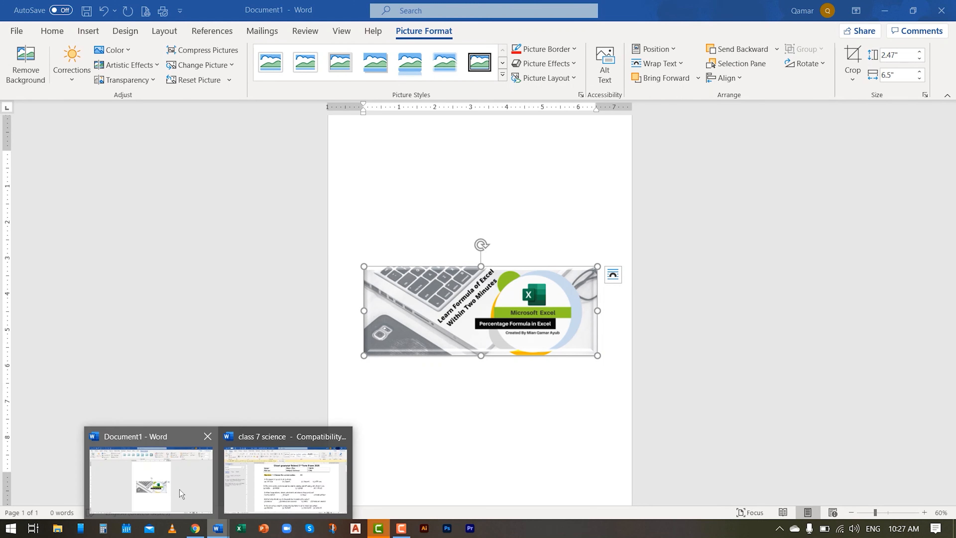
{"action": "left_click", "coordinate": [292, 503]}
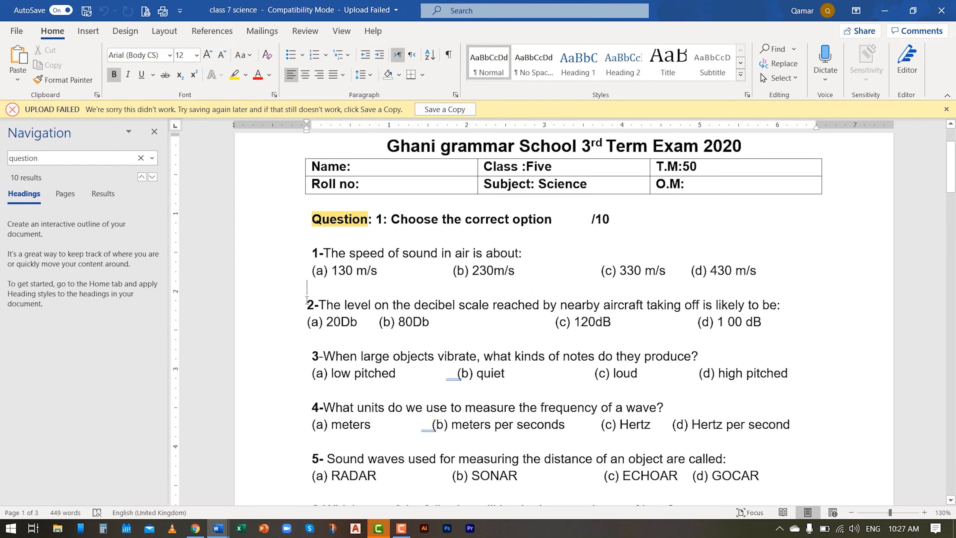
{"action": "key", "text": "Return"}
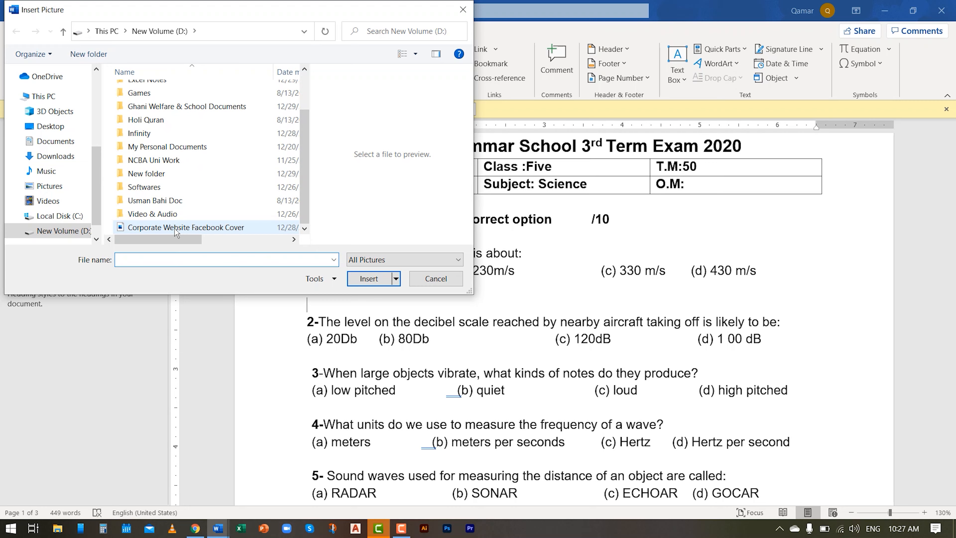
{"action": "left_click", "coordinate": [180, 227]}
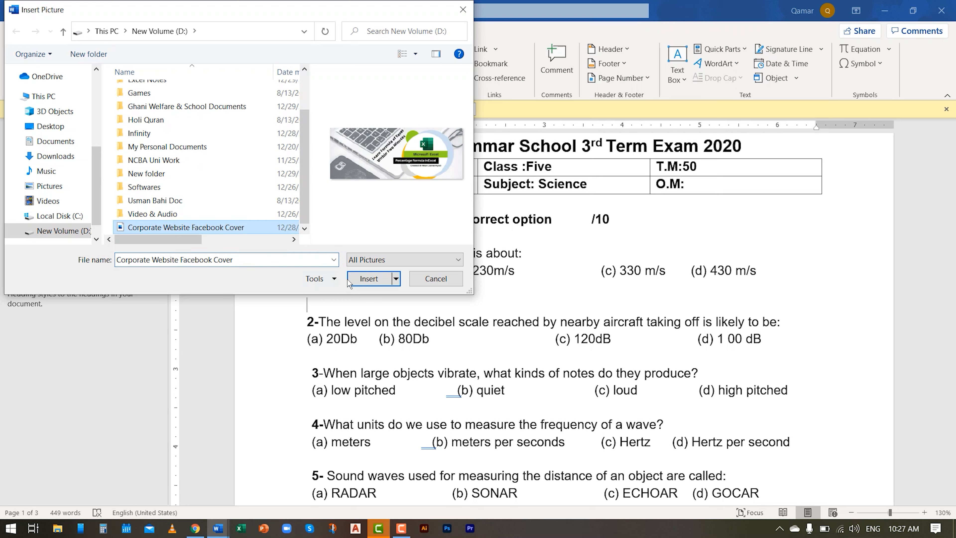
{"action": "left_click", "coordinate": [352, 280]}
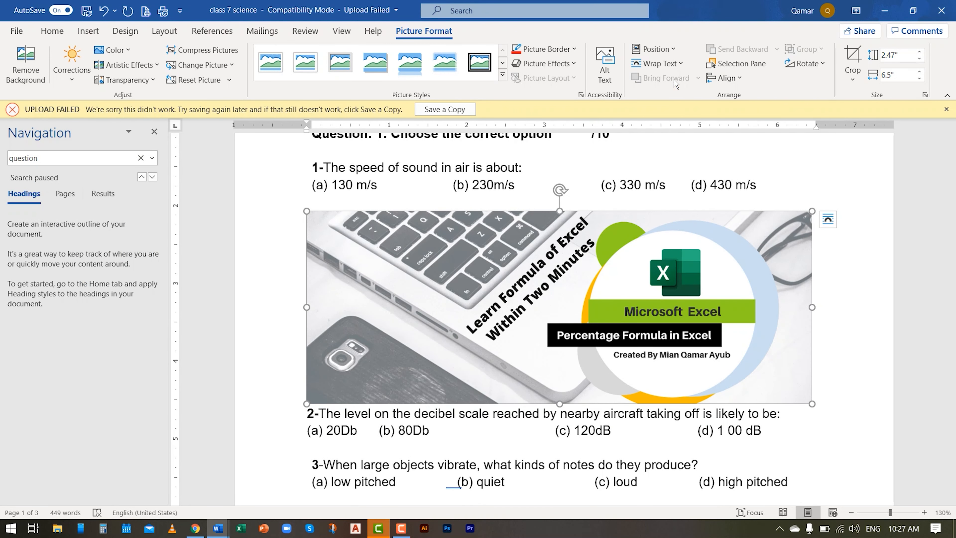
- Try Behind Text and Tight wrapping on the picture inserted in the exam paper
{"action": "left_click", "coordinate": [658, 65]}
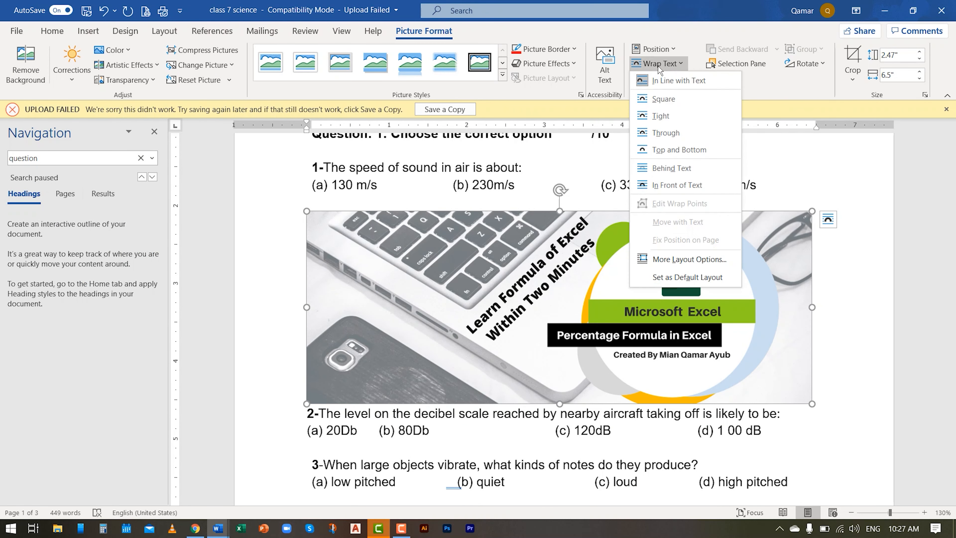
{"action": "left_click", "coordinate": [666, 169]}
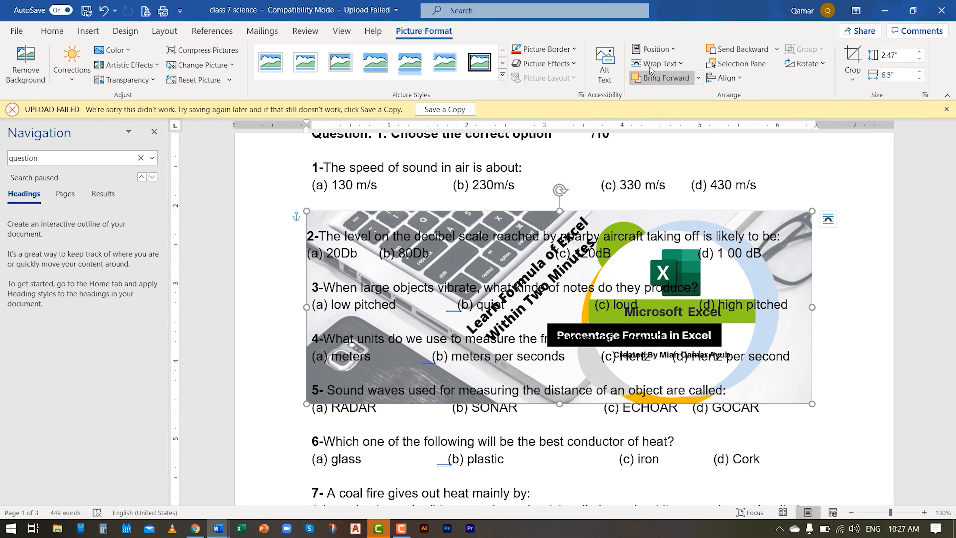
{"action": "left_click", "coordinate": [659, 63]}
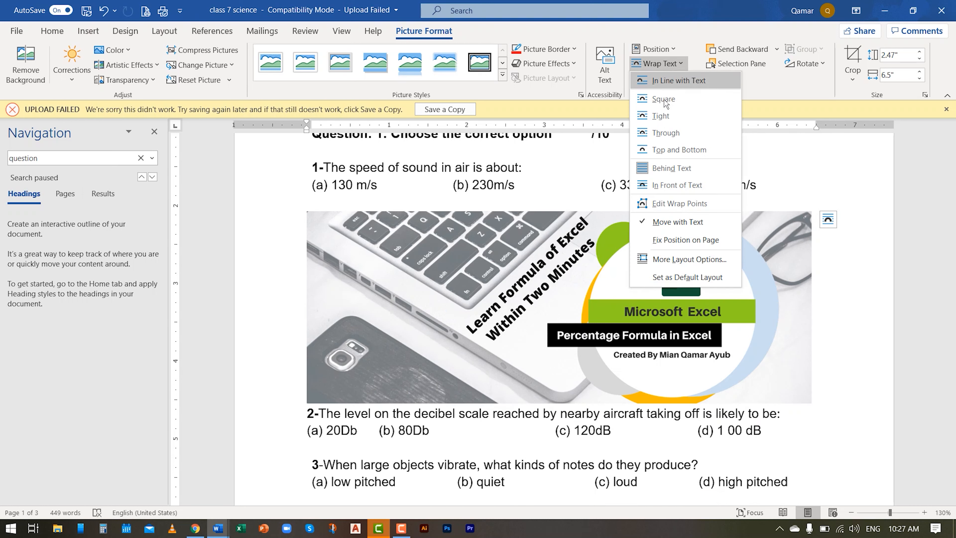
{"action": "left_click", "coordinate": [664, 119]}
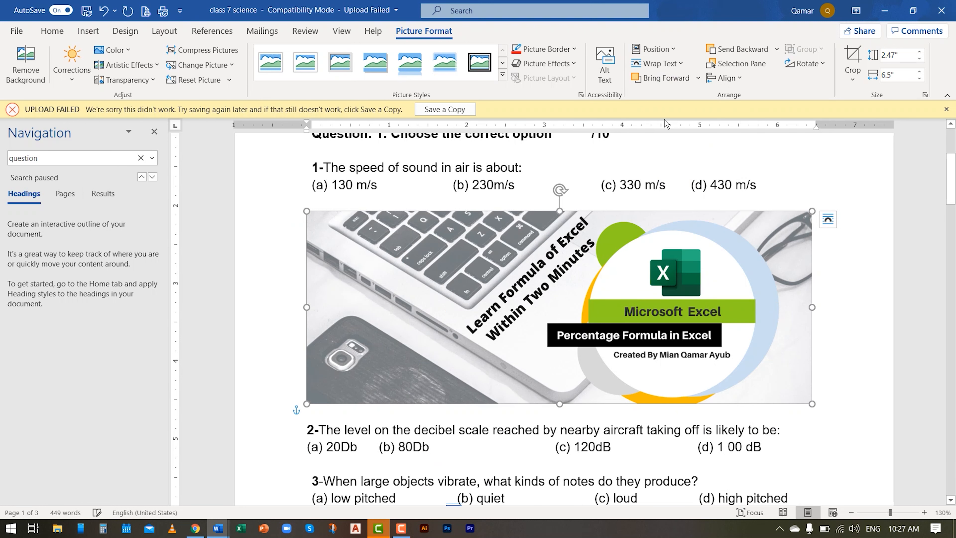
- Set the exam picture's text wrapping to In Front of Text and return to Document1
{"action": "left_click", "coordinate": [642, 63]}
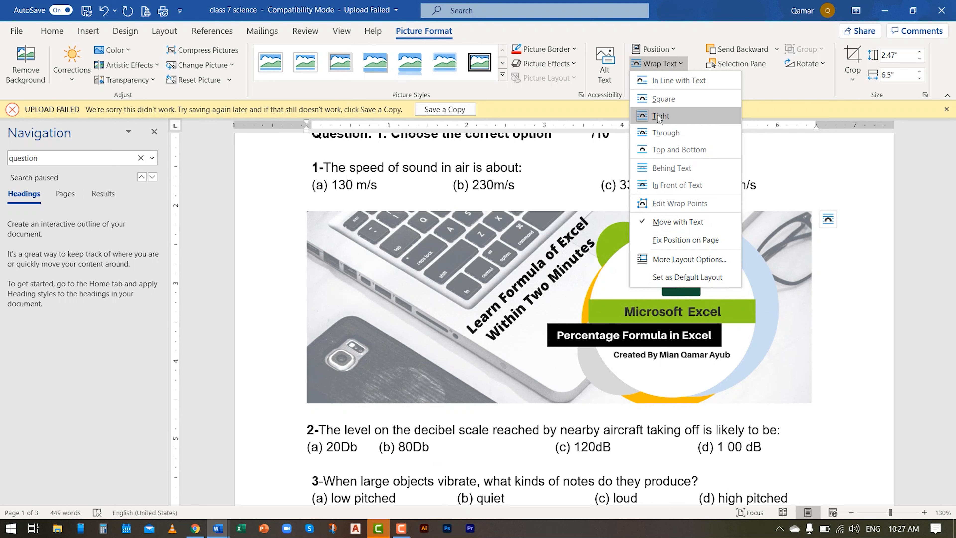
{"action": "left_click", "coordinate": [691, 186]}
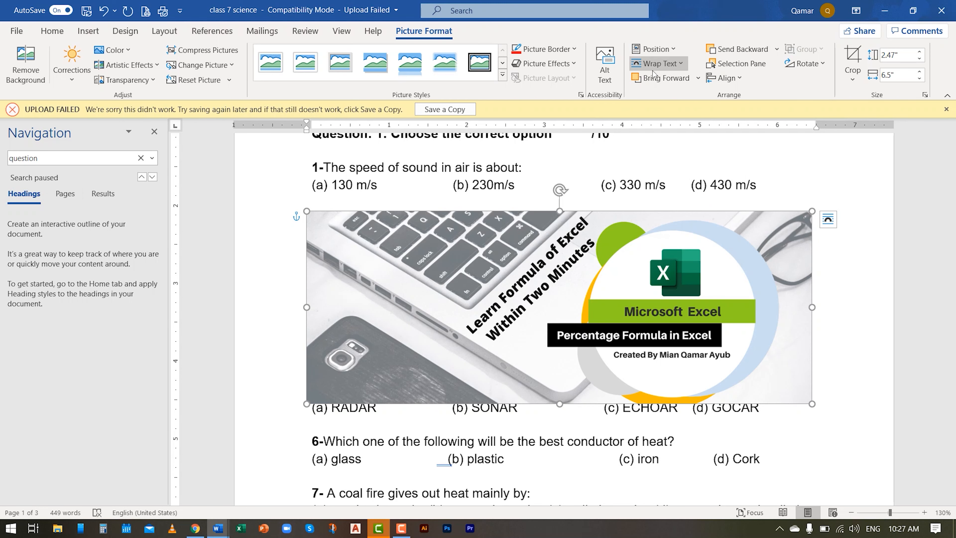
{"action": "left_click", "coordinate": [883, 11]}
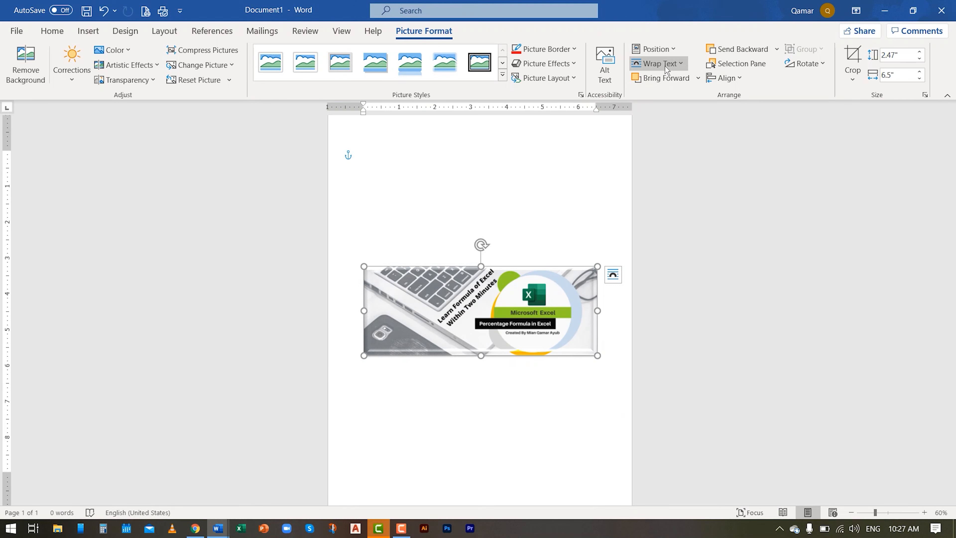
- Crop the picture from its upper and right edges to about 2.11" high and 5.46" wide
{"action": "left_click", "coordinate": [852, 76]}
{"action": "left_click", "coordinate": [782, 148]}
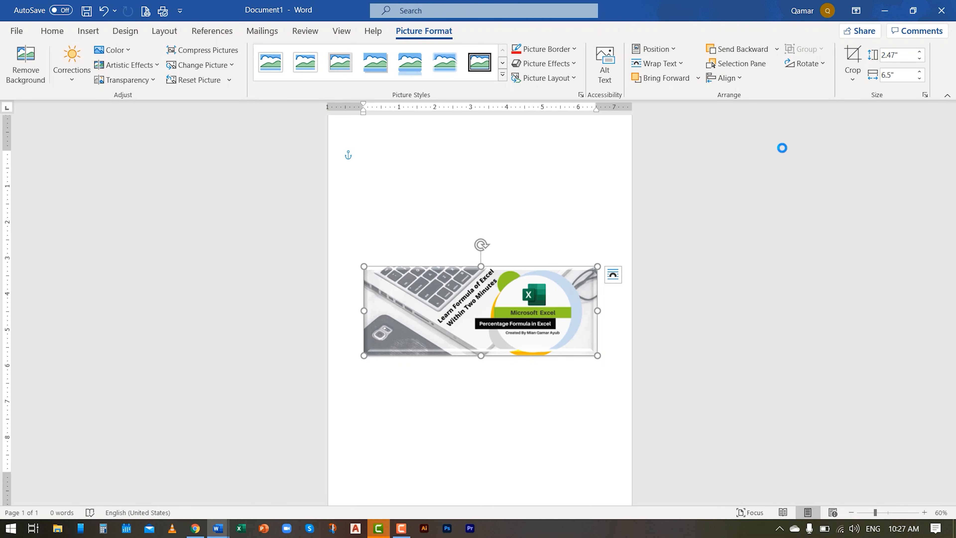
{"action": "left_click", "coordinate": [412, 314]}
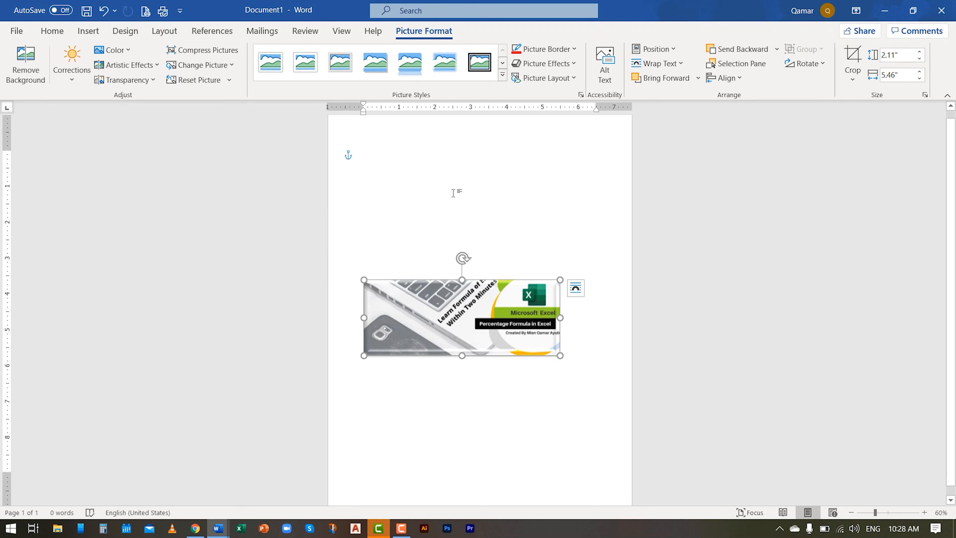
- Draw a wavy Curve shape across the page above the picture, ending near the picture's upper-right corner
{"action": "left_click", "coordinate": [92, 30]}
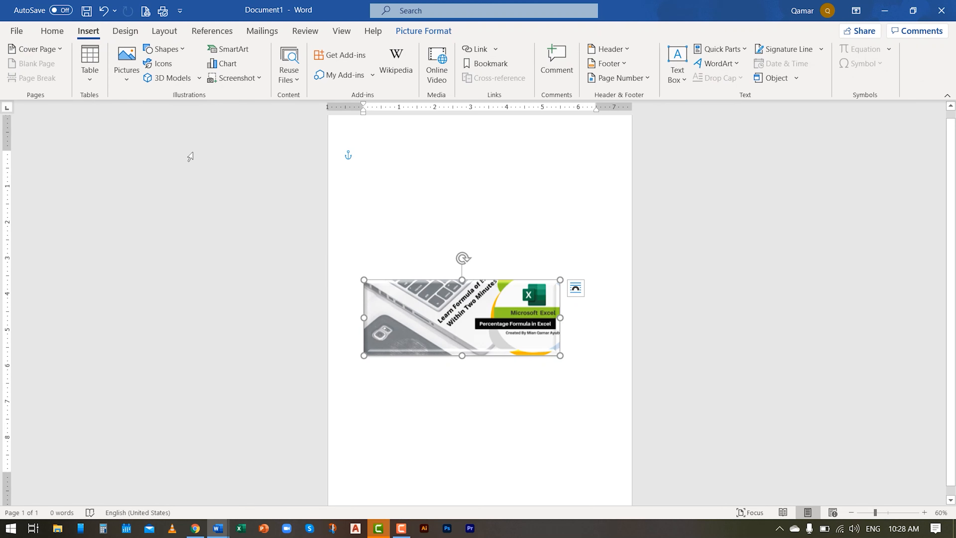
{"action": "left_click", "coordinate": [177, 49]}
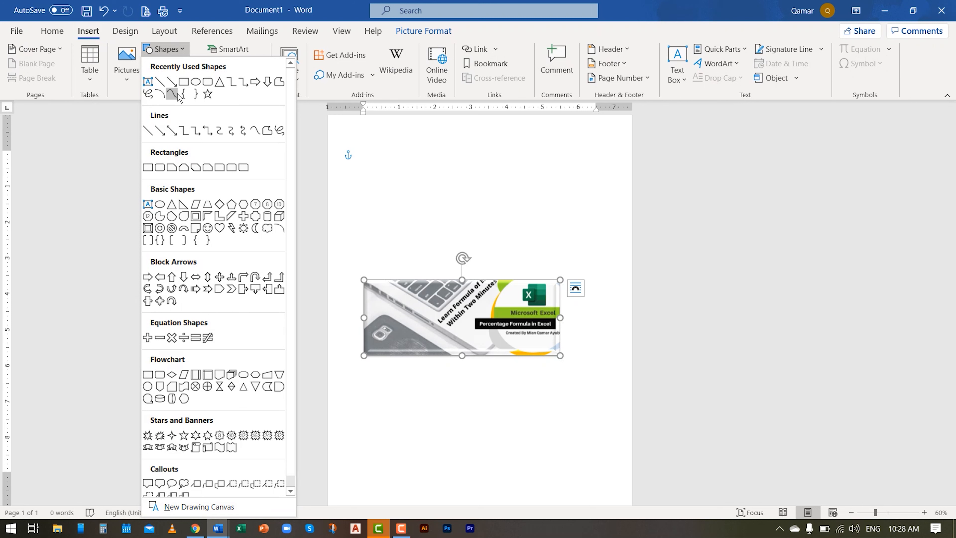
{"action": "left_click", "coordinate": [178, 91]}
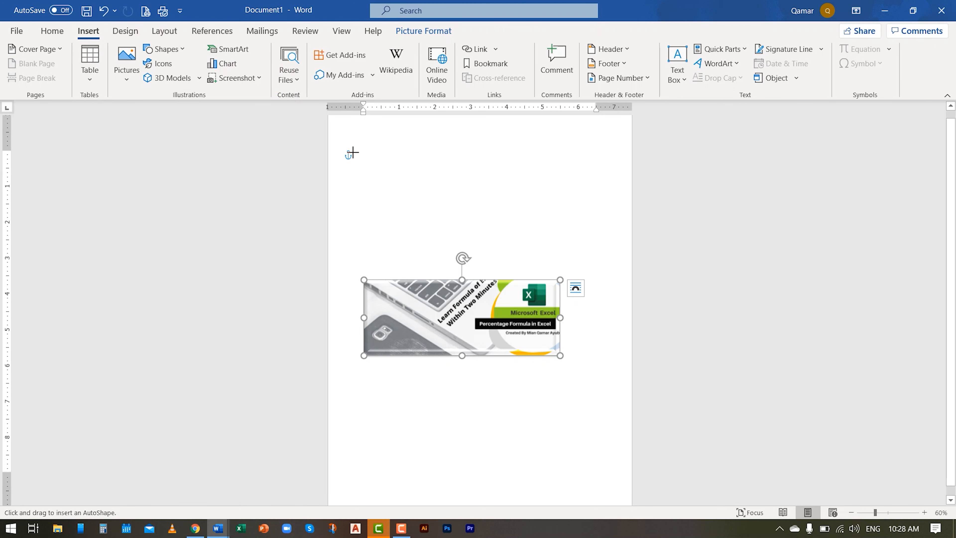
{"action": "left_click", "coordinate": [369, 174]}
{"action": "left_click", "coordinate": [485, 179]}
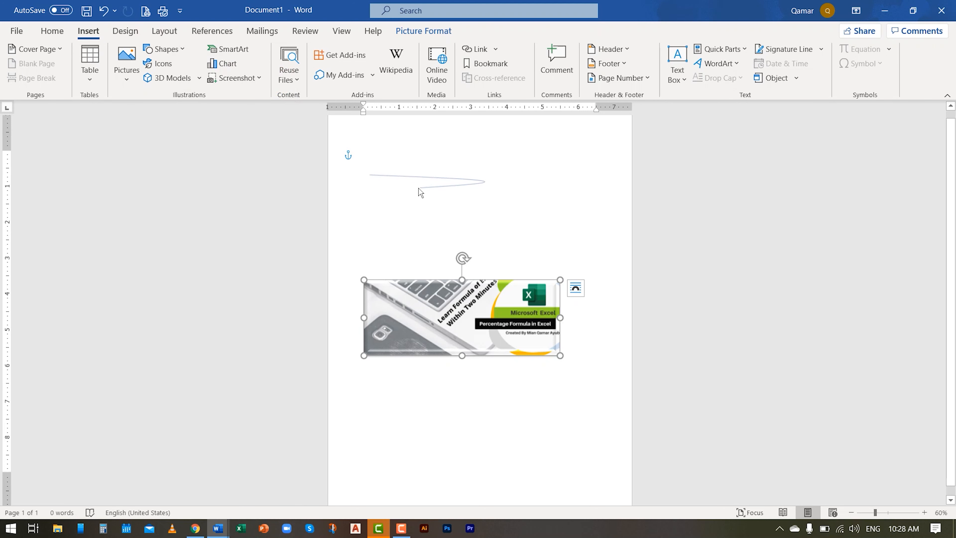
{"action": "left_click", "coordinate": [512, 228]}
{"action": "left_click", "coordinate": [579, 172]}
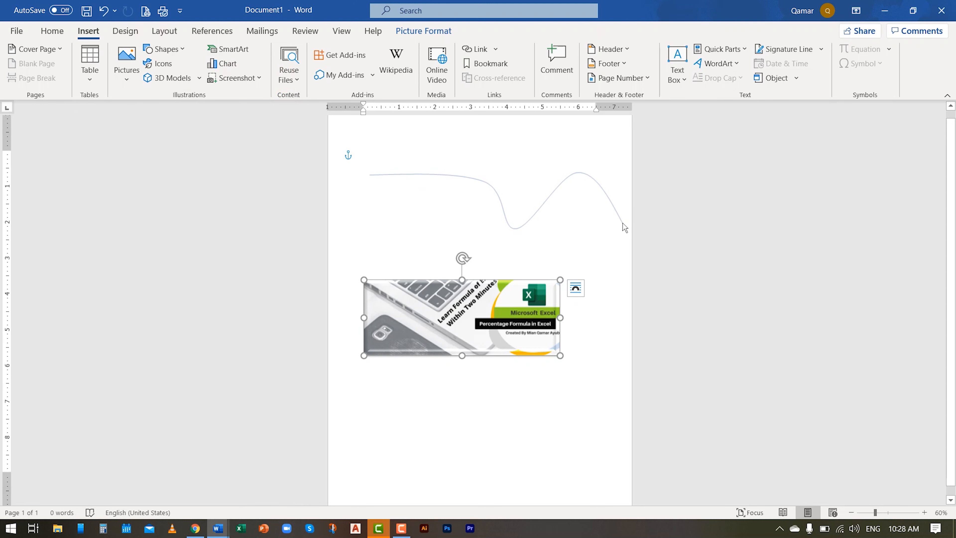
{"action": "left_click", "coordinate": [588, 230]}
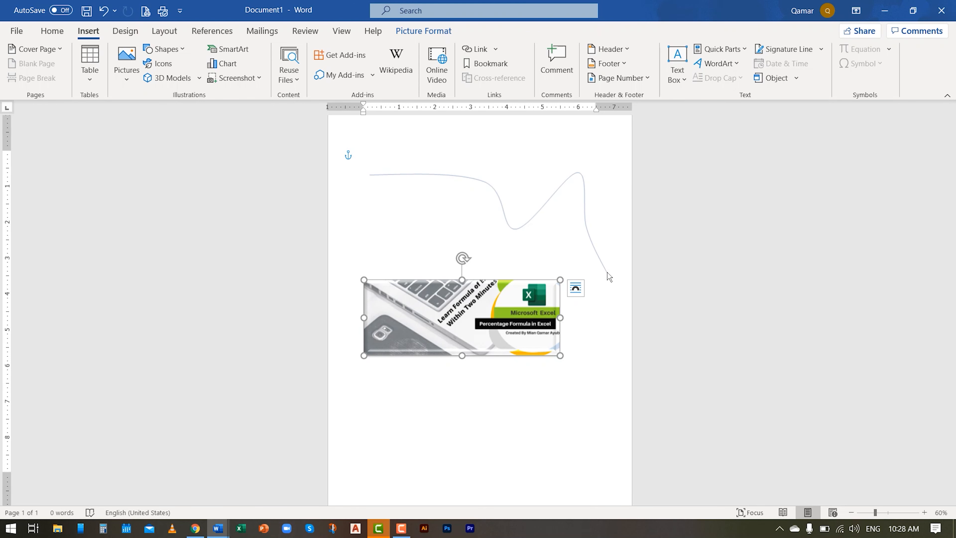
{"action": "double_click", "coordinate": [607, 273]}
- Draw a diagonal straight line about 0.79" high and 1.69" wide below the left part of the picture
{"action": "left_click", "coordinate": [84, 36]}
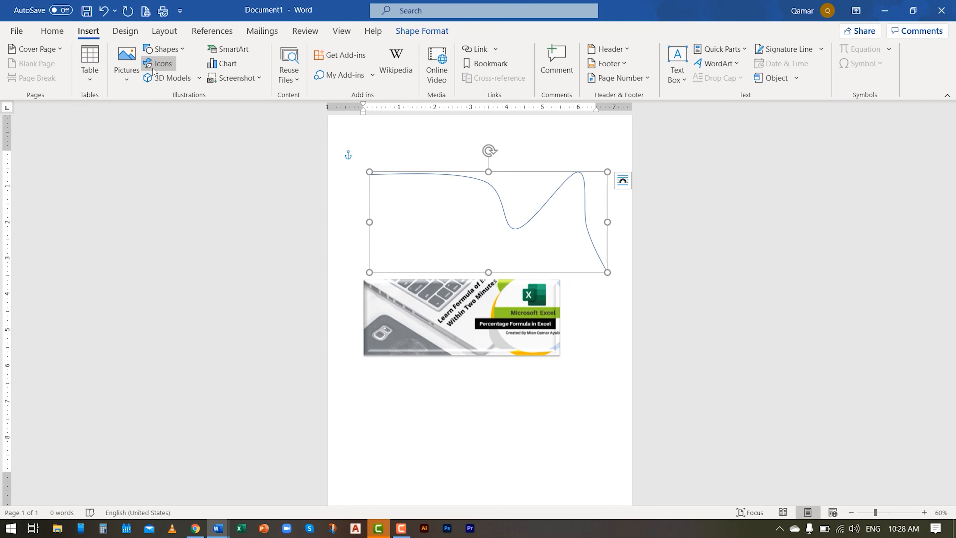
{"action": "left_click", "coordinate": [164, 49]}
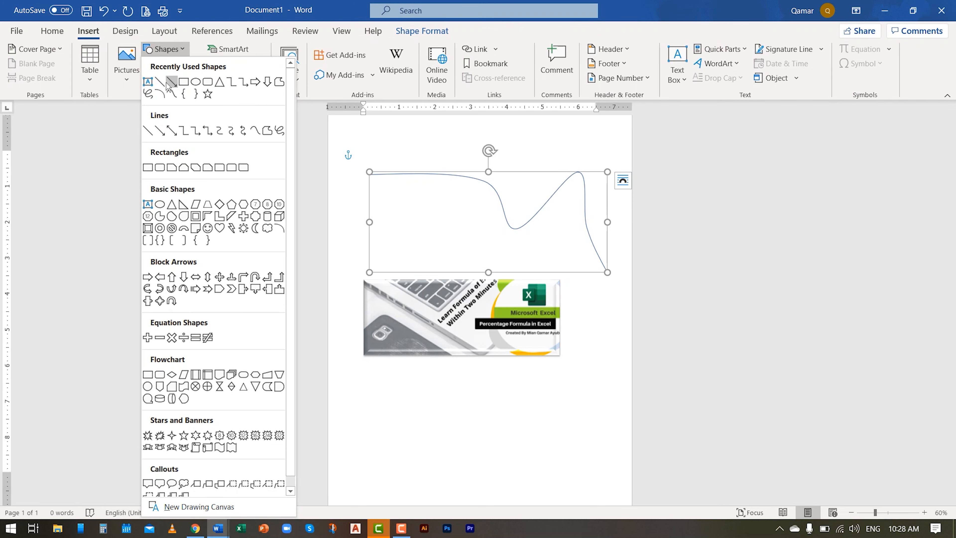
{"action": "left_click", "coordinate": [169, 84]}
{"action": "mouse_move", "coordinate": [397, 383]}
{"action": "left_mouse_down"}
{"action": "mouse_move", "coordinate": [455, 350]}
{"action": "mouse_move", "coordinate": [408, 389]}
{"action": "left_mouse_up"}
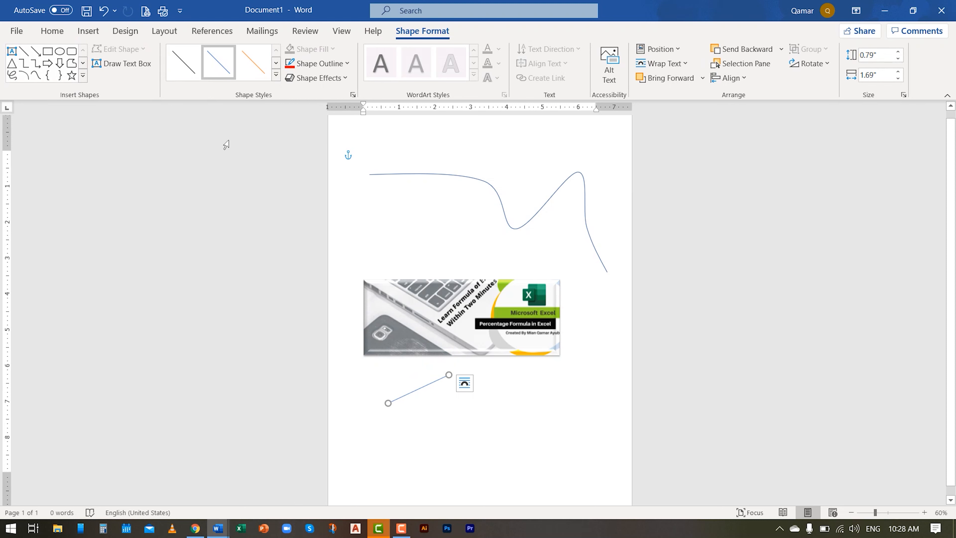
- Draw a short, nearly vertical Line Arrow pointing down below the picture's right end, and deselect it
{"action": "left_click", "coordinate": [88, 30]}
{"action": "left_click", "coordinate": [163, 49]}
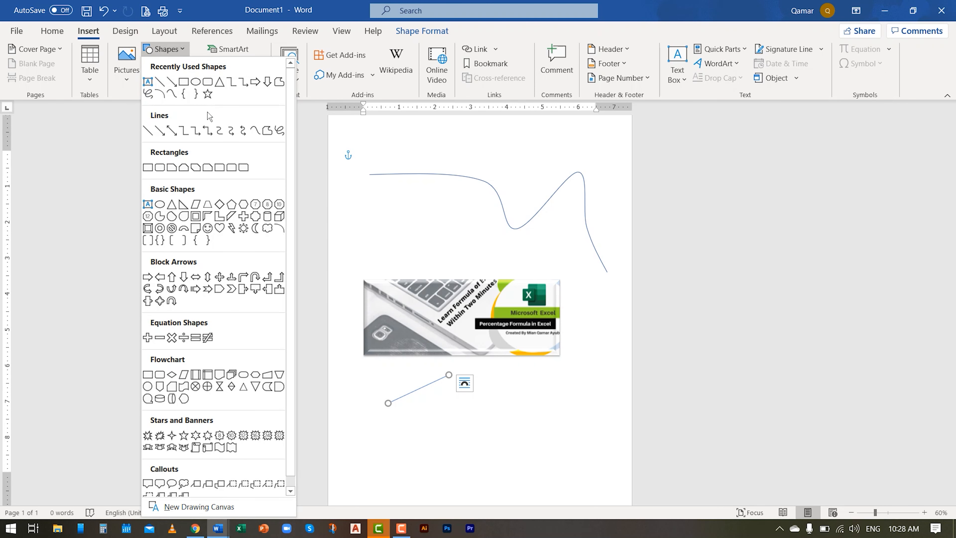
{"action": "left_click", "coordinate": [172, 82]}
{"action": "left_click_drag", "start_coordinate": [553, 365], "coordinate": [557, 400]}
{"action": "left_click", "coordinate": [554, 423]}
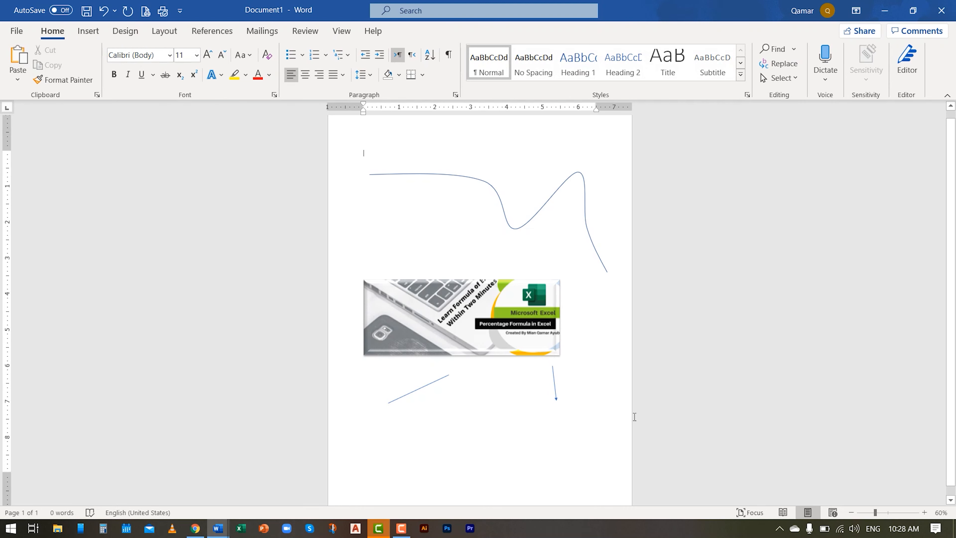
- Search the stock icons for "book" and insert the solid black stack-of-books icon into the document
{"action": "left_click", "coordinate": [88, 30]}
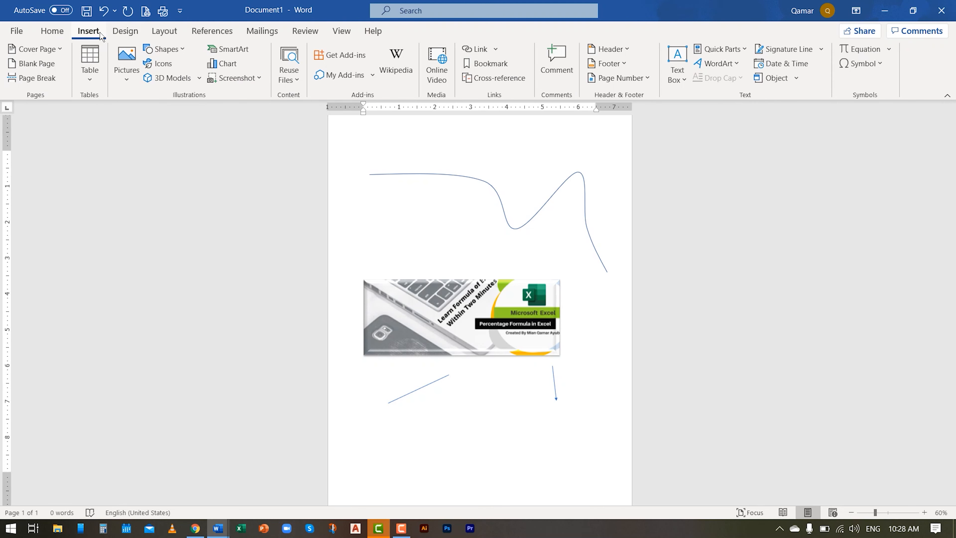
{"action": "left_click", "coordinate": [173, 65]}
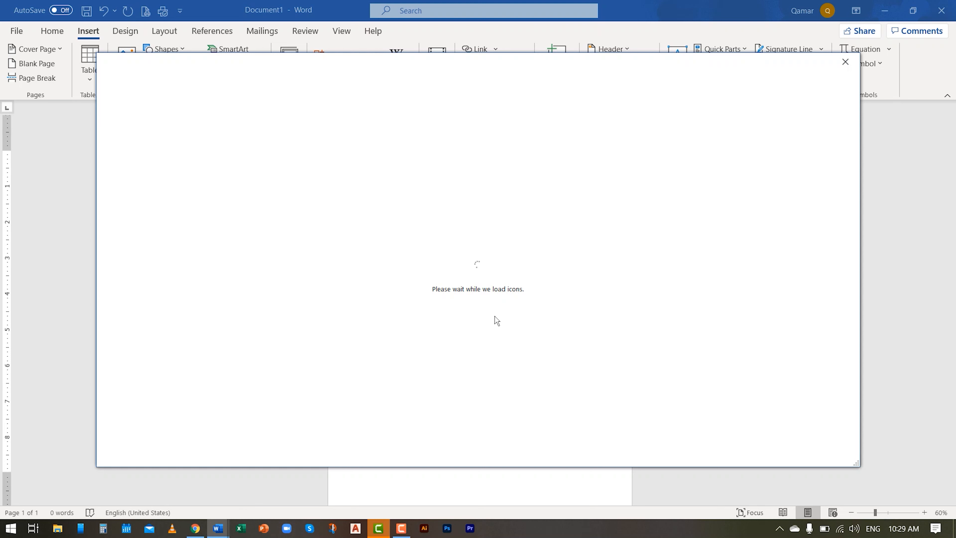
{"action": "type", "text": "book"}
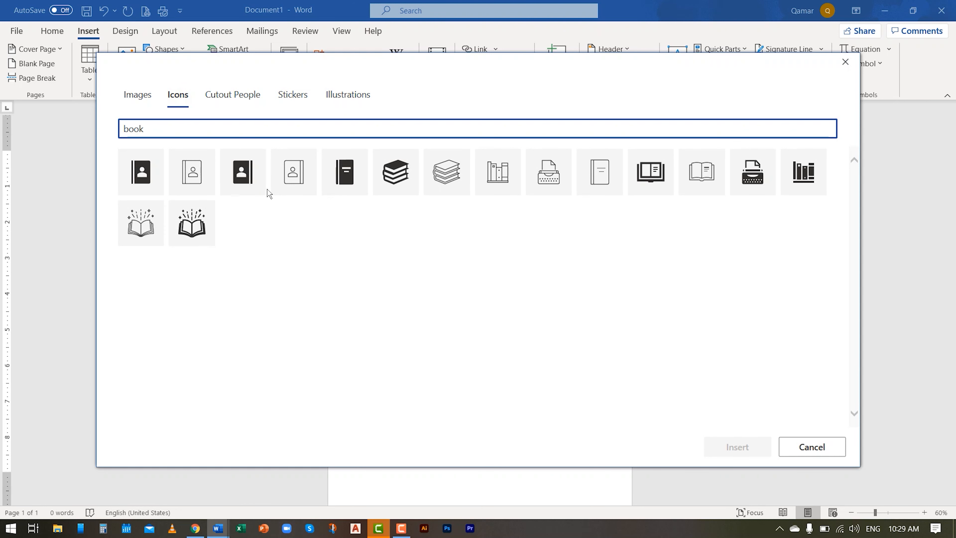
{"action": "left_click", "coordinate": [392, 177]}
{"action": "left_click", "coordinate": [750, 454]}
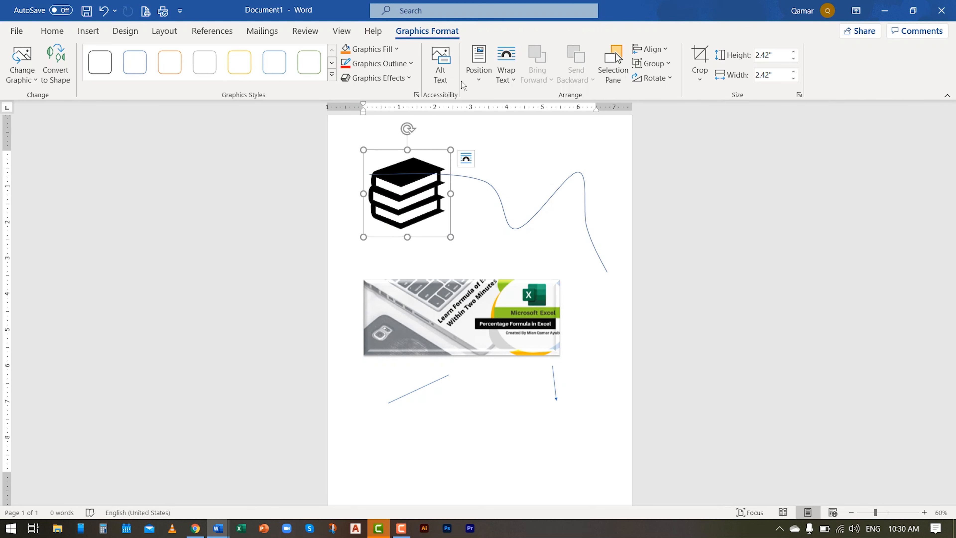
- Try to load the stock 3D models, cancel the sign-in and close the model library
{"action": "left_click", "coordinate": [88, 30]}
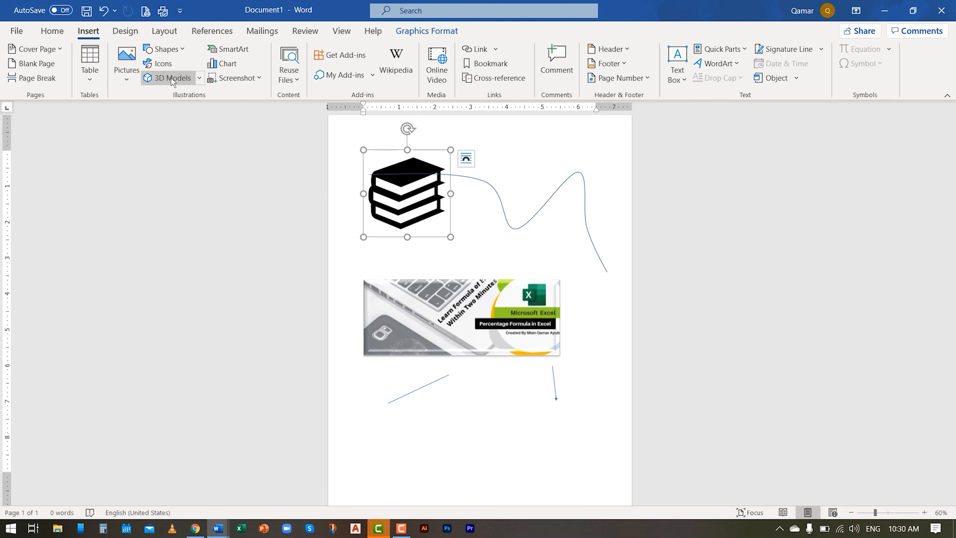
{"action": "left_click", "coordinate": [199, 78]}
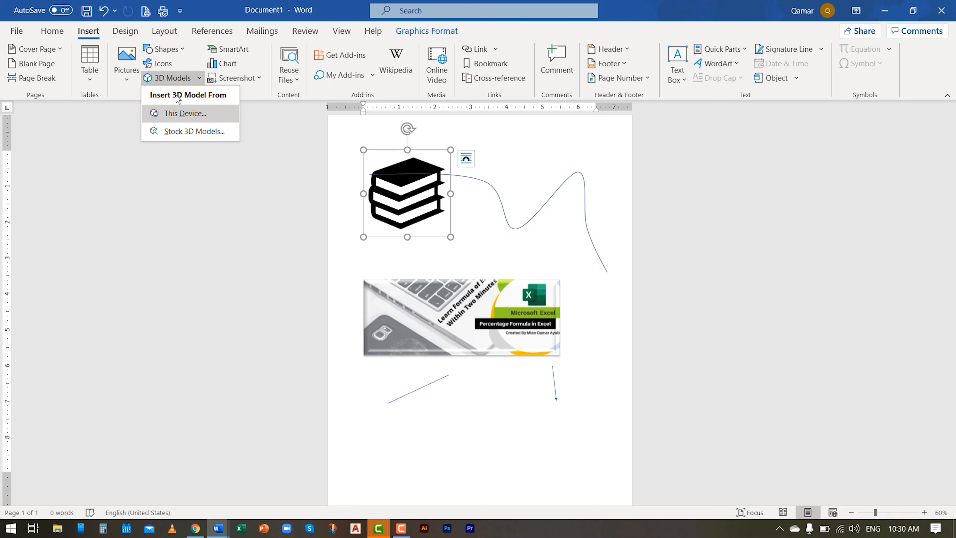
{"action": "left_click", "coordinate": [174, 78]}
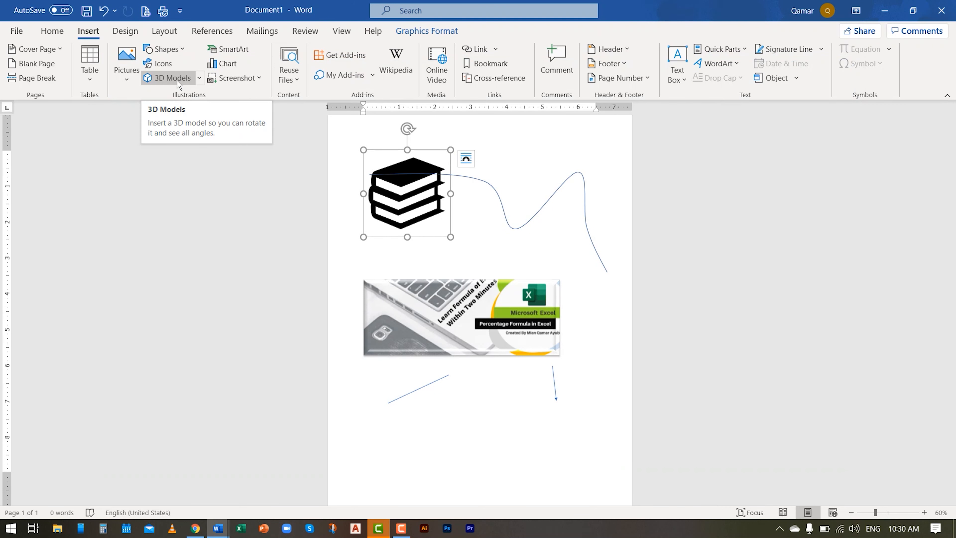
{"action": "left_click", "coordinate": [199, 78]}
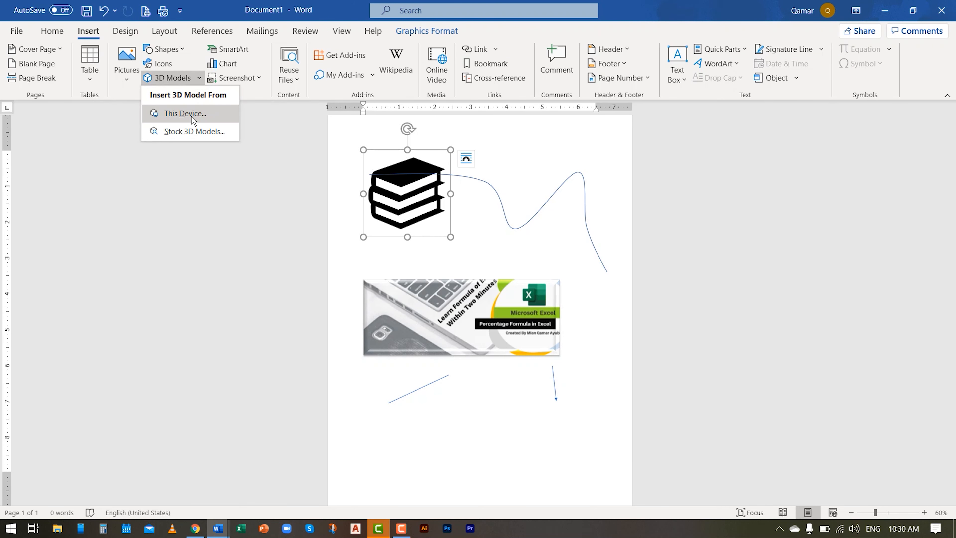
{"action": "left_click", "coordinate": [190, 131]}
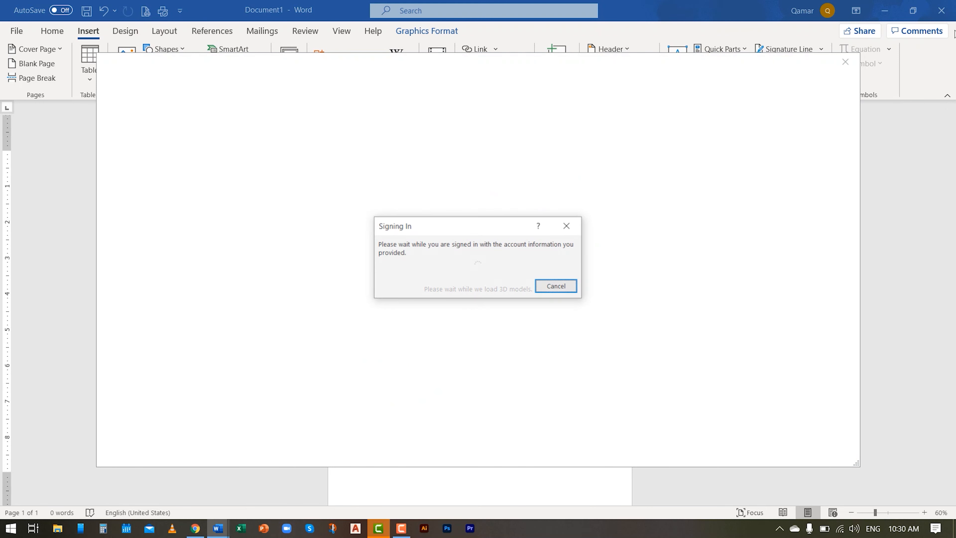
{"action": "left_click", "coordinate": [554, 288]}
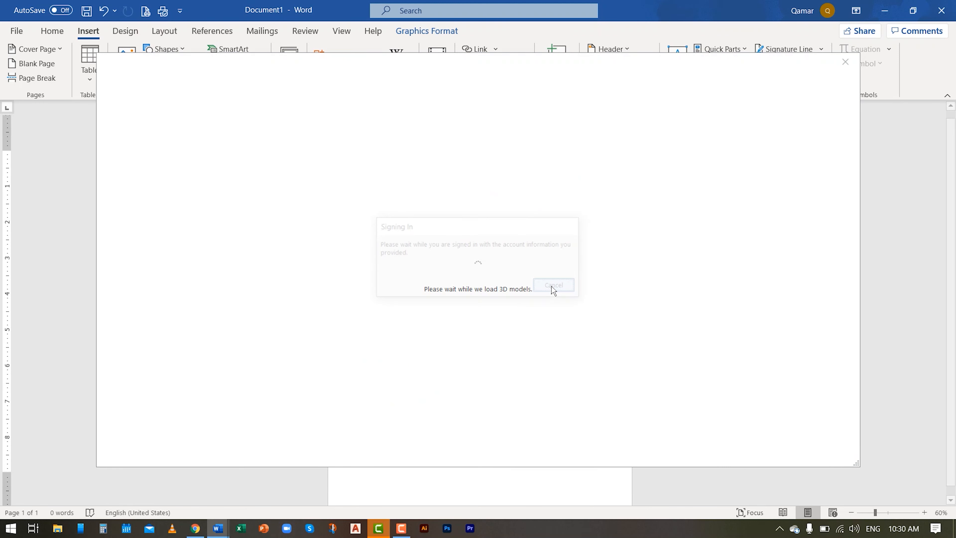
{"action": "left_click", "coordinate": [845, 62]}
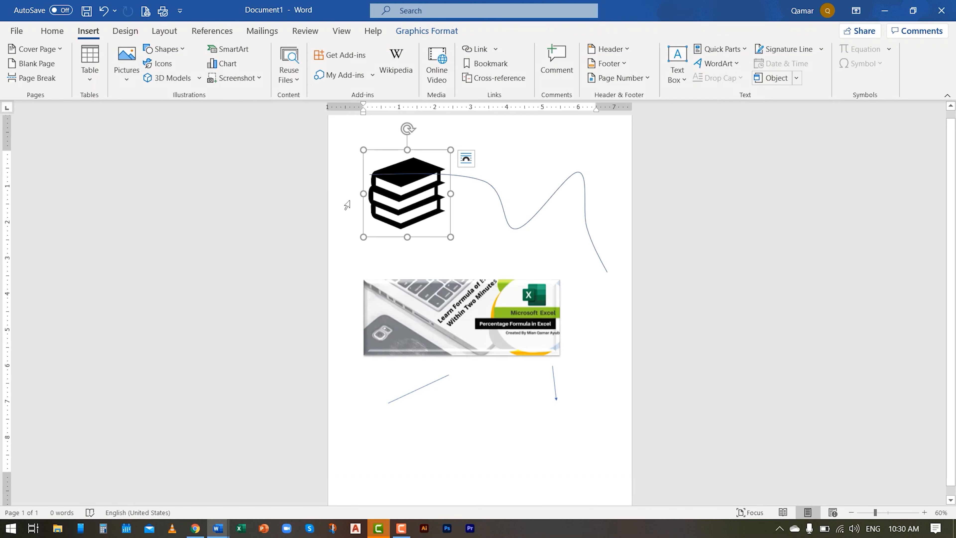